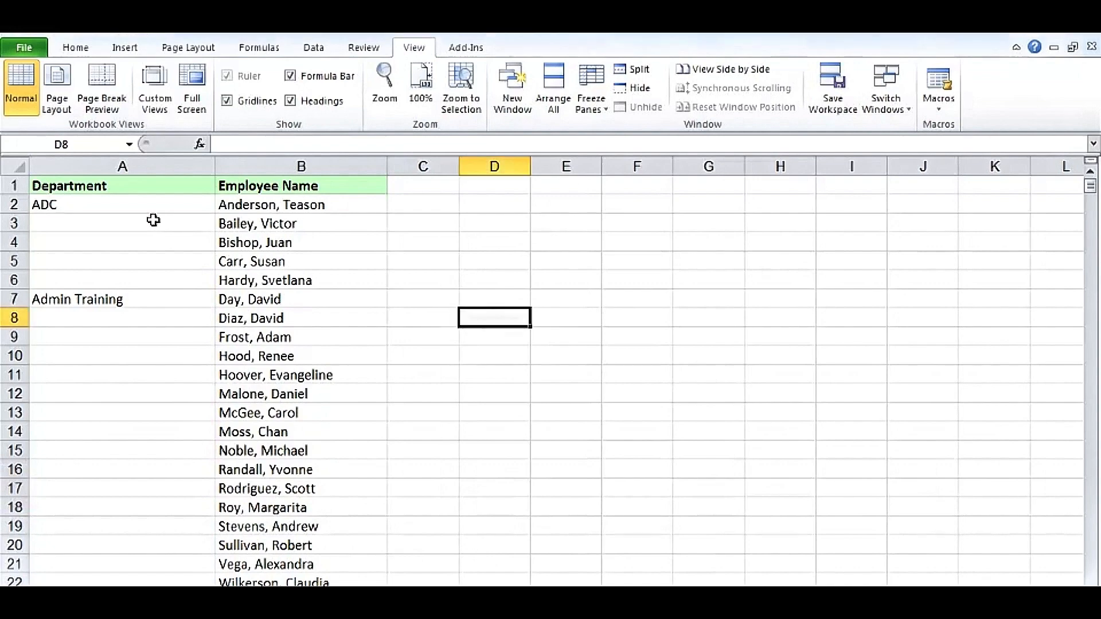
Examine the blank cells beneath each department name in the Department column and the employee rows beside them
drag(152, 221, 169, 492)
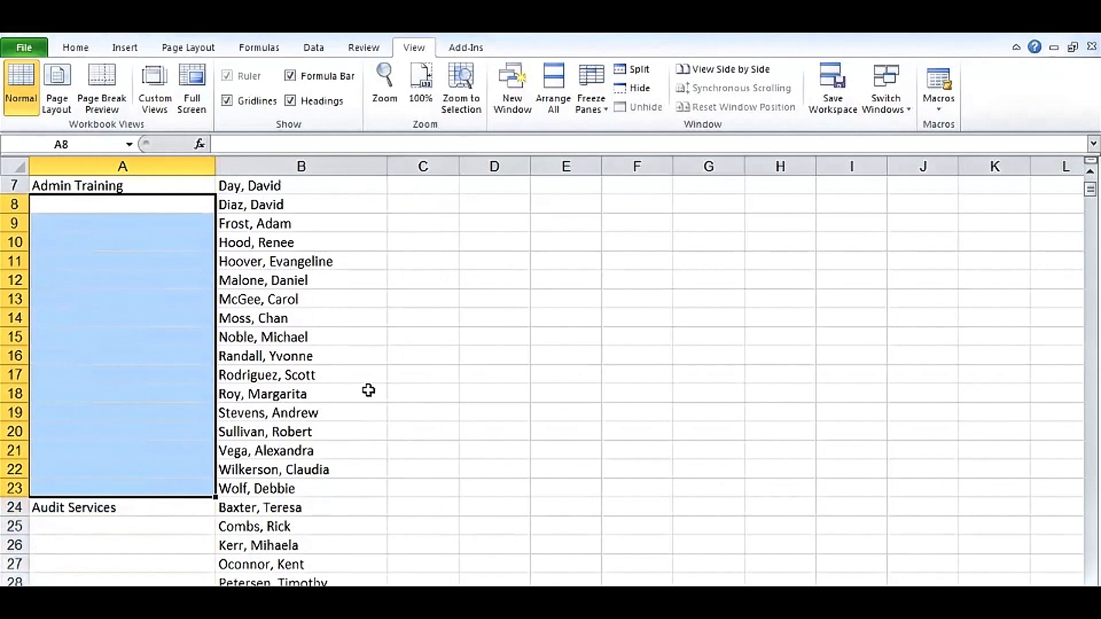
click(368, 390)
scroll(453, 386, up, 2)
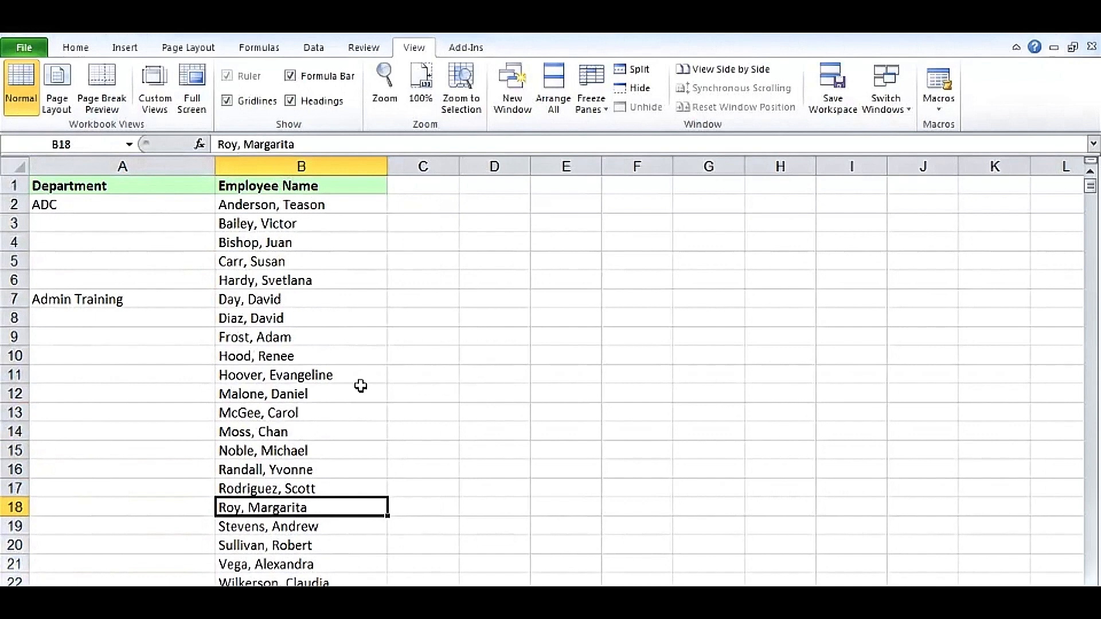
click(417, 184)
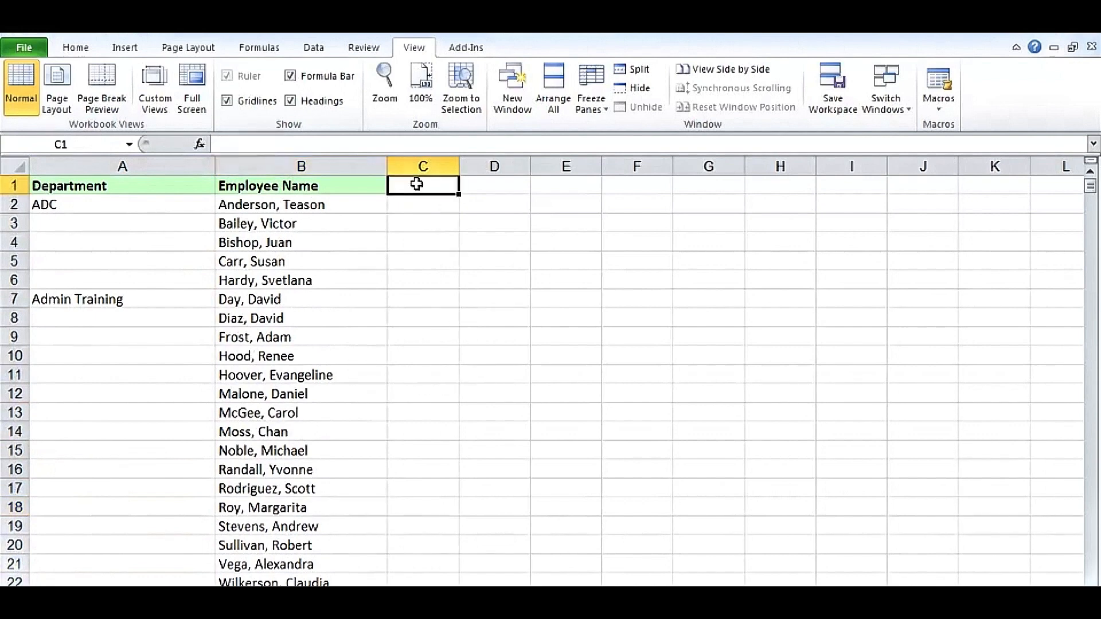
click(516, 185)
click(547, 185)
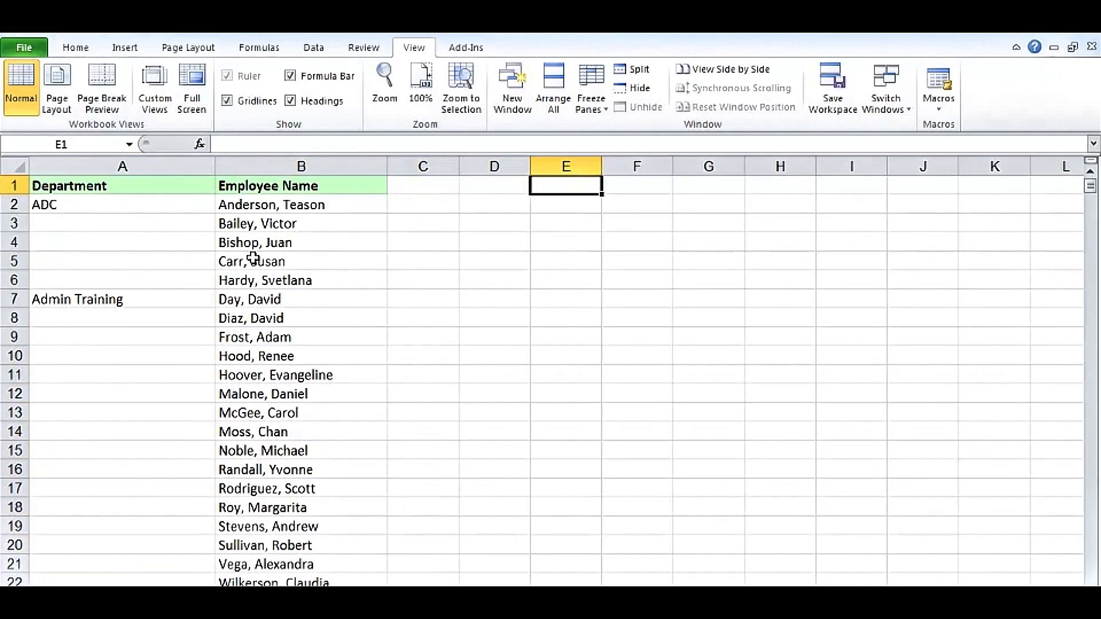
click(422, 184)
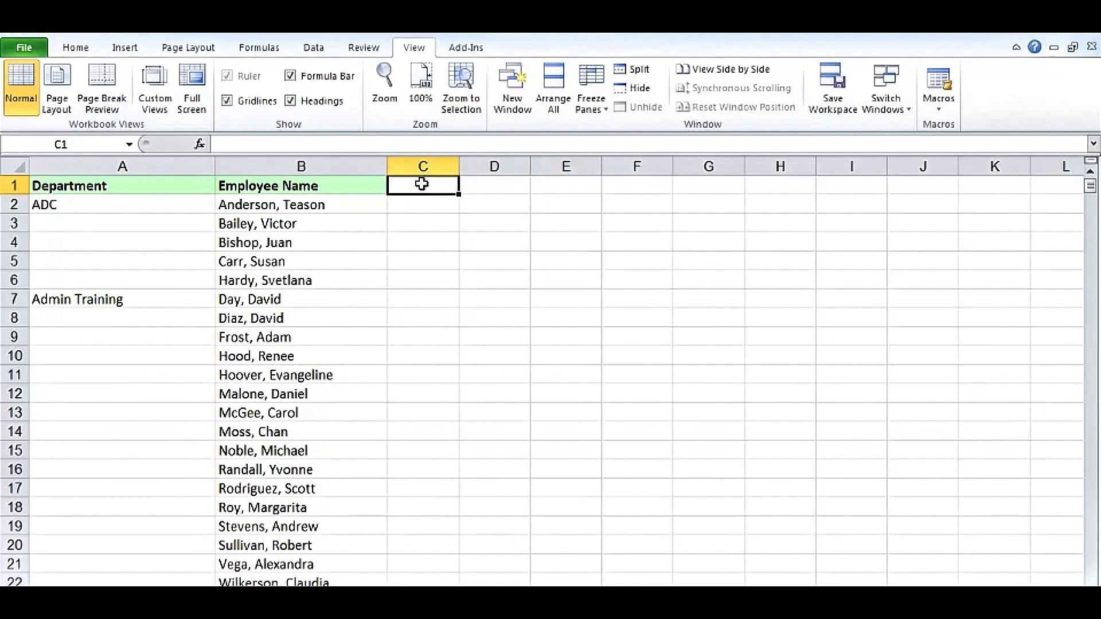
click(173, 225)
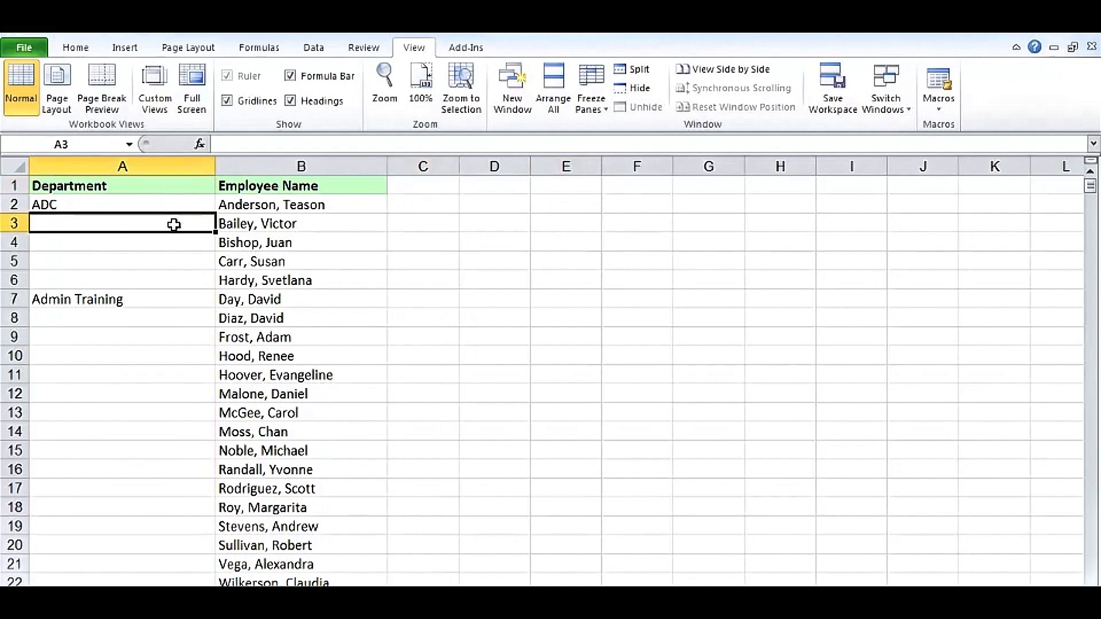
click(337, 319)
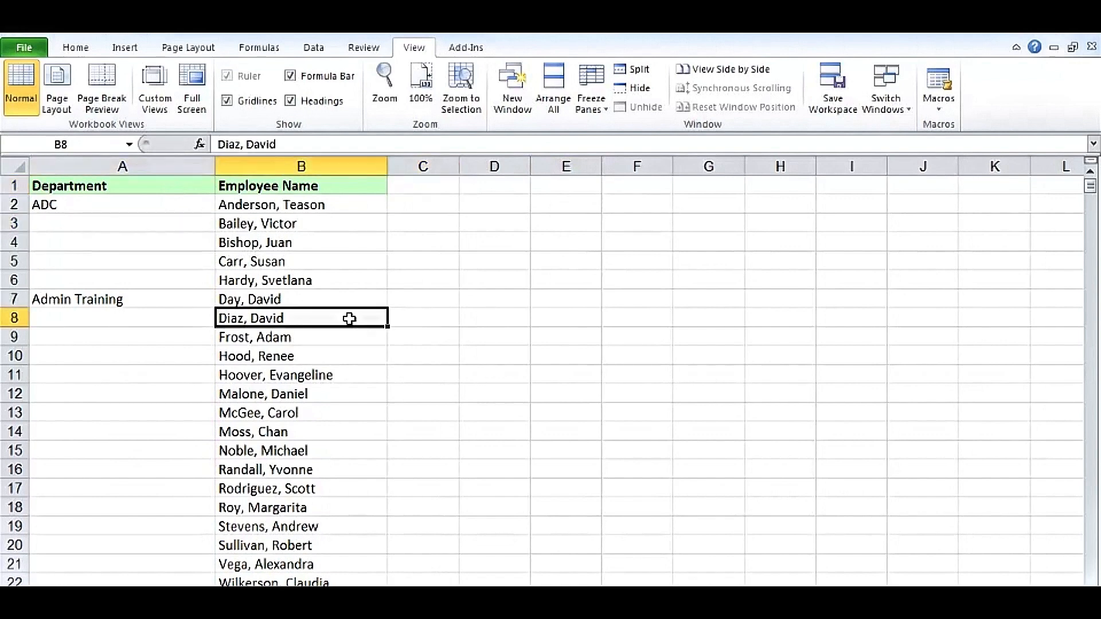
drag(153, 225, 149, 280)
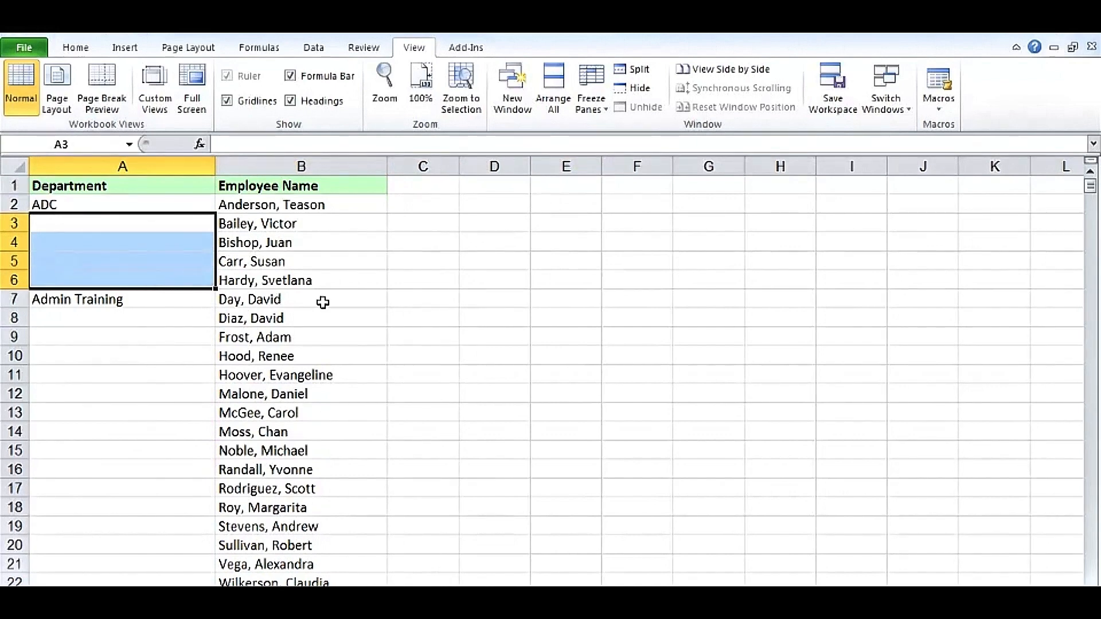
click(463, 311)
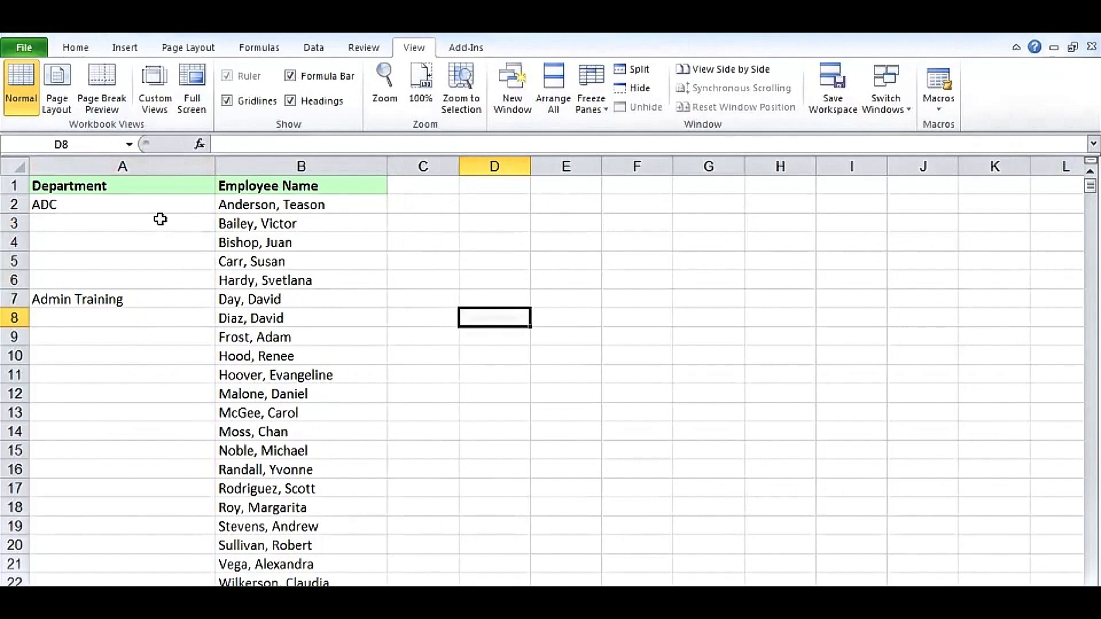
drag(155, 221, 152, 281)
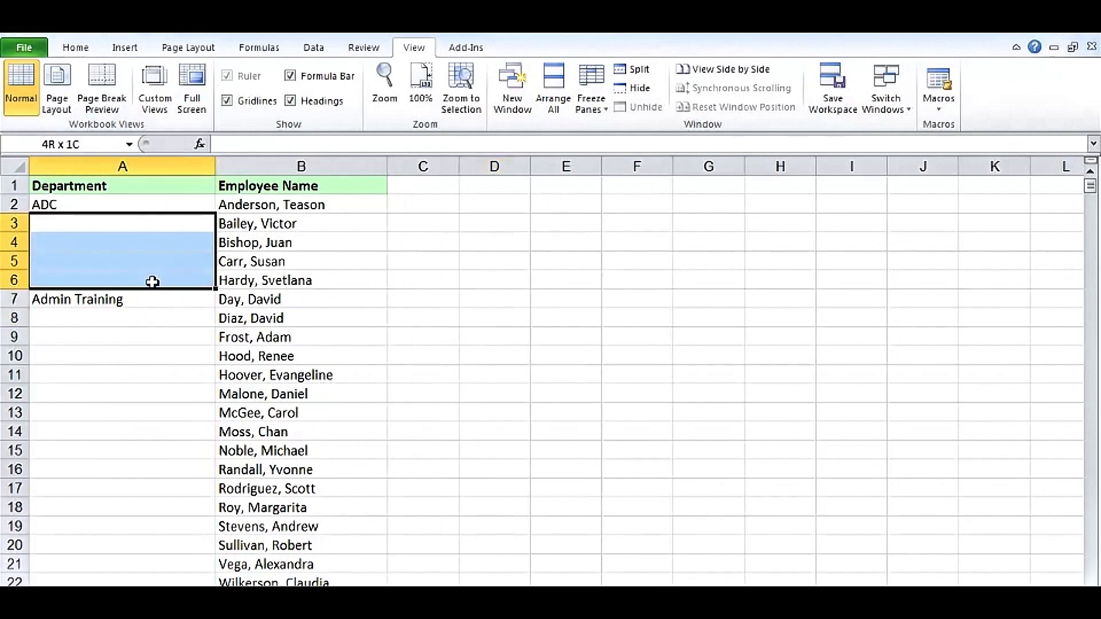
click(150, 318)
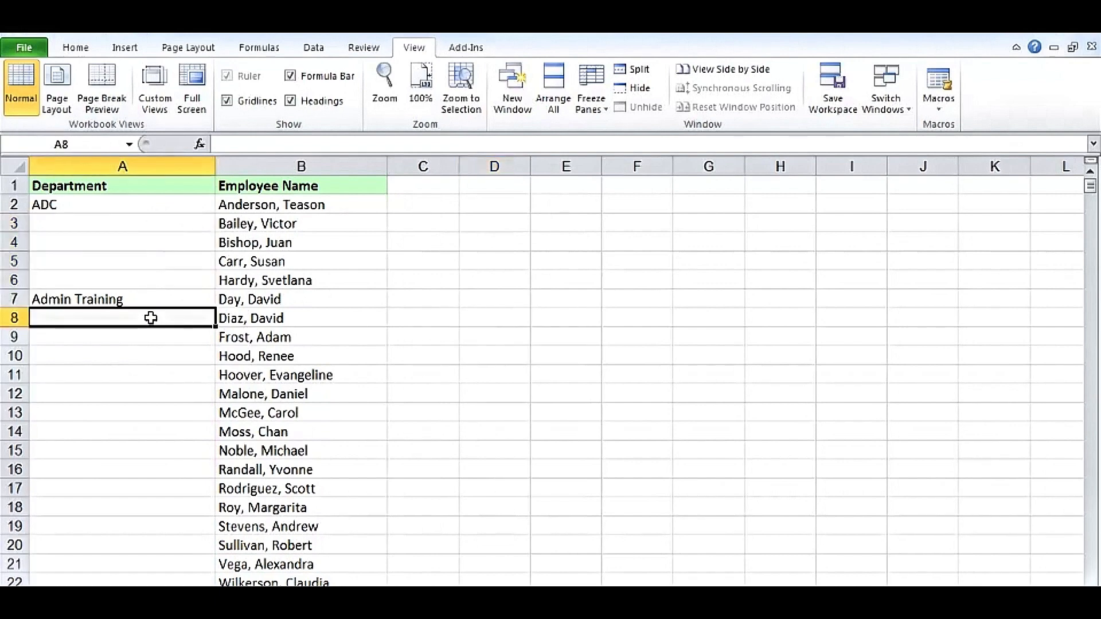
drag(150, 318, 153, 591)
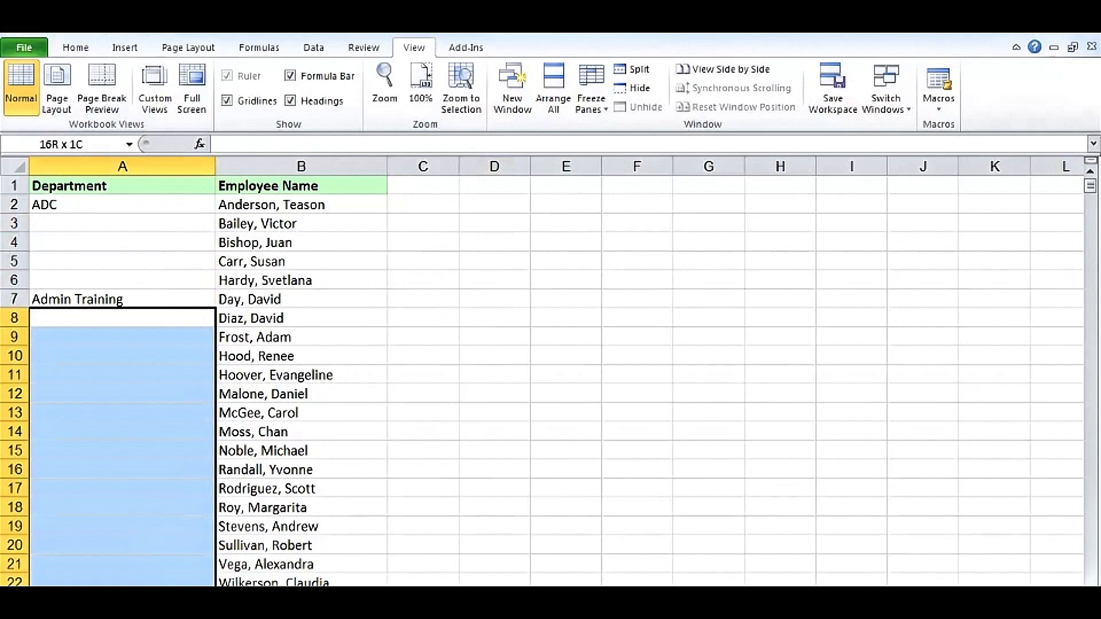
scroll(277, 484, down, 2)
click(159, 407)
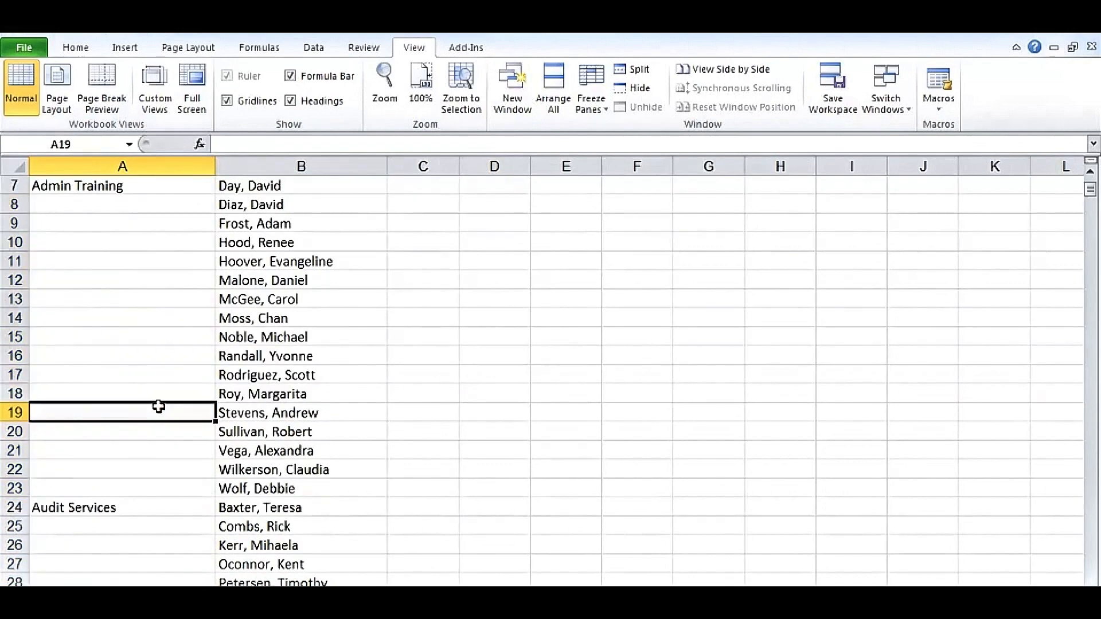
scroll(385, 367, down, 6)
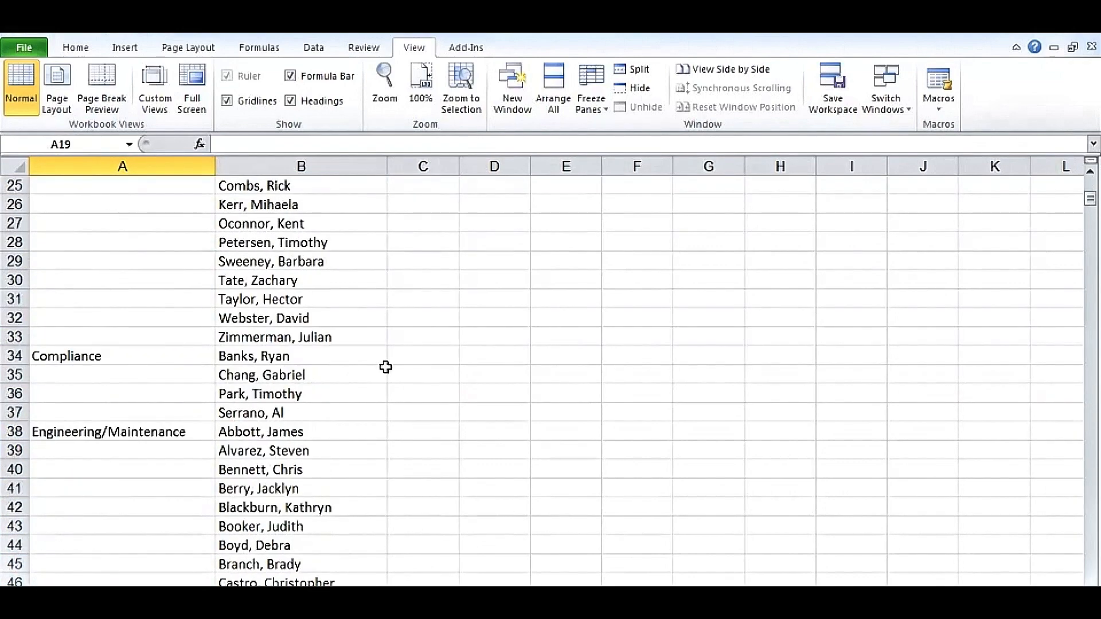
scroll(385, 367, up, 8)
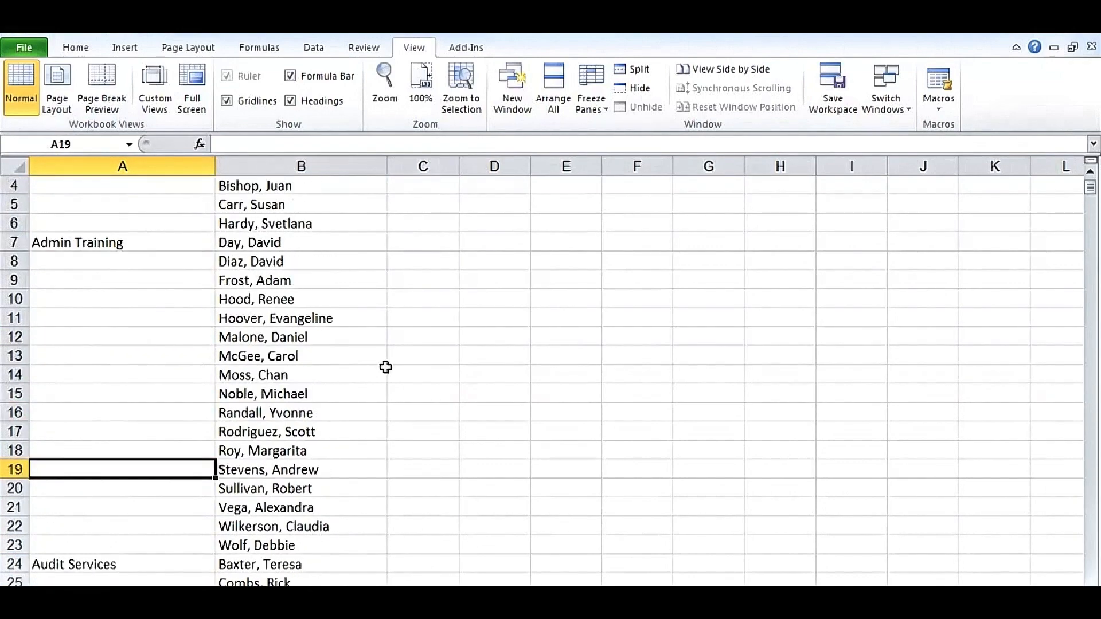
Select all blank cells in the Department column using Go To Special with the Blanks option
click(157, 163)
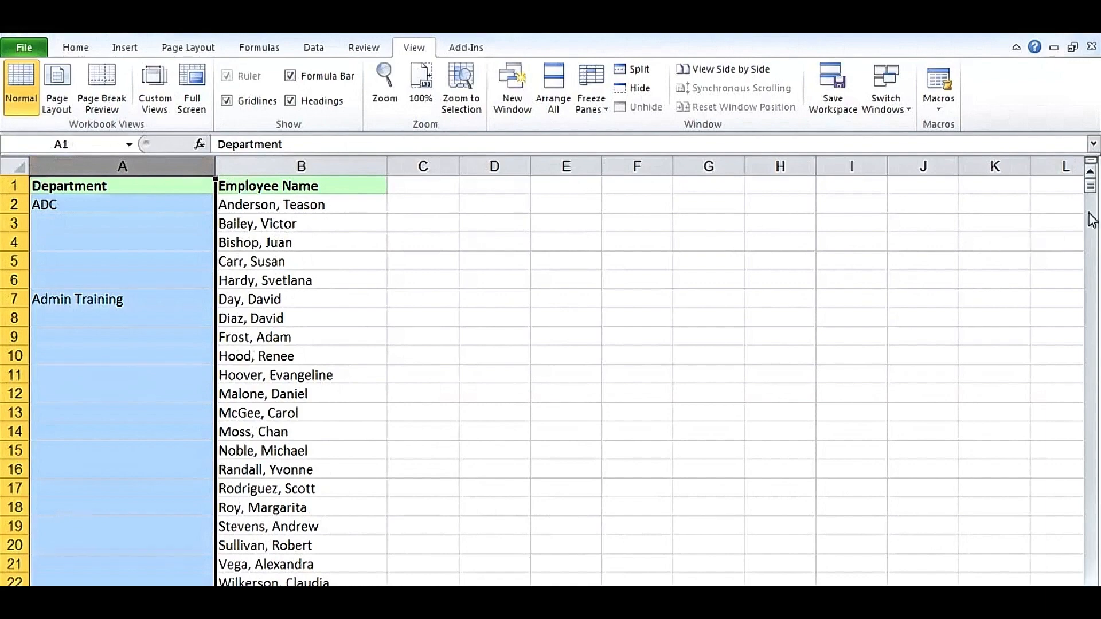
mouse_move(1089, 186)
mouse_down()
mouse_move(1086, 558)
mouse_move(1091, 173)
mouse_up()
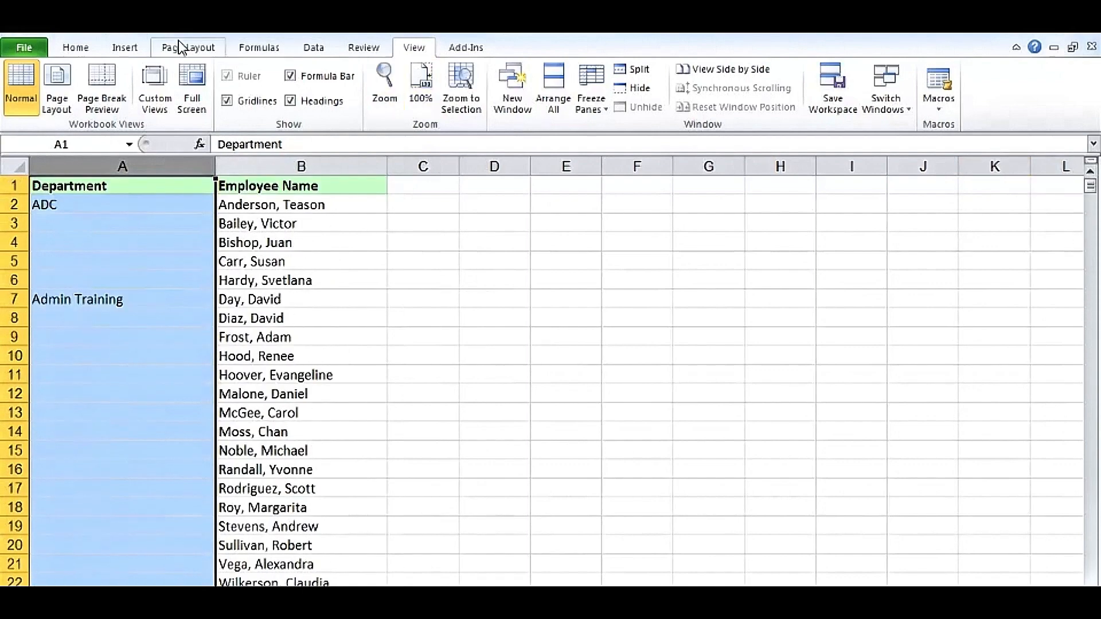
click(81, 49)
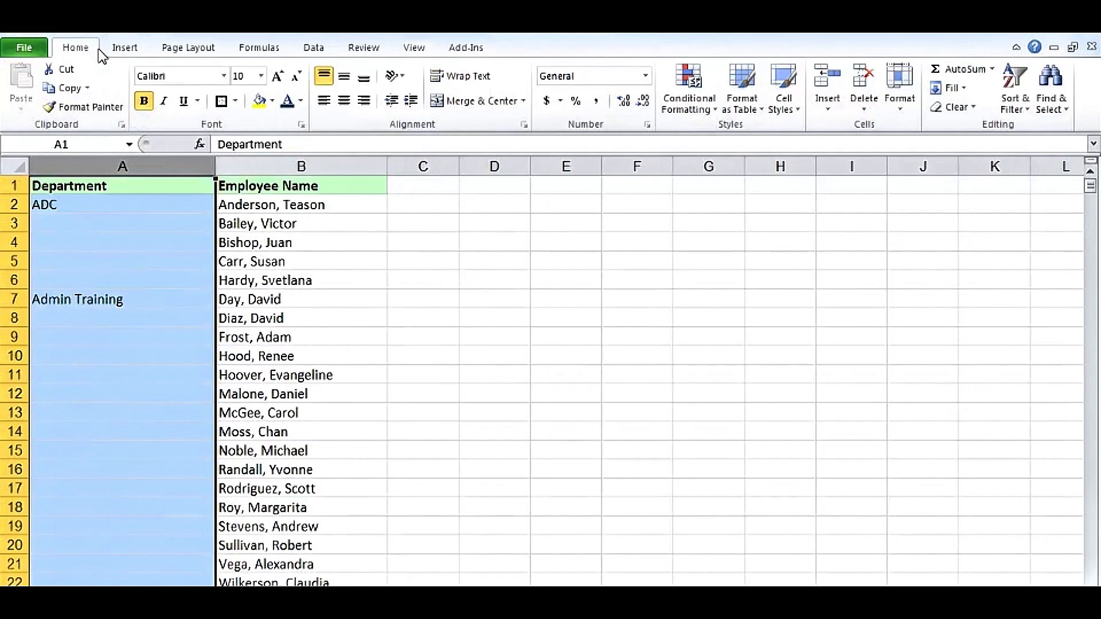
click(1054, 99)
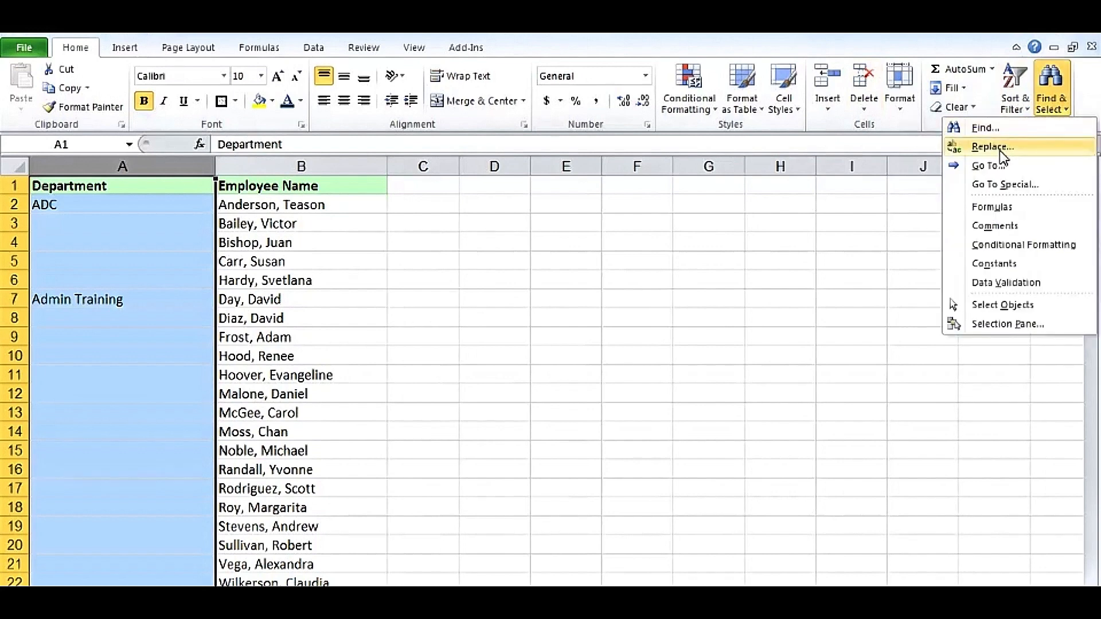
click(1005, 185)
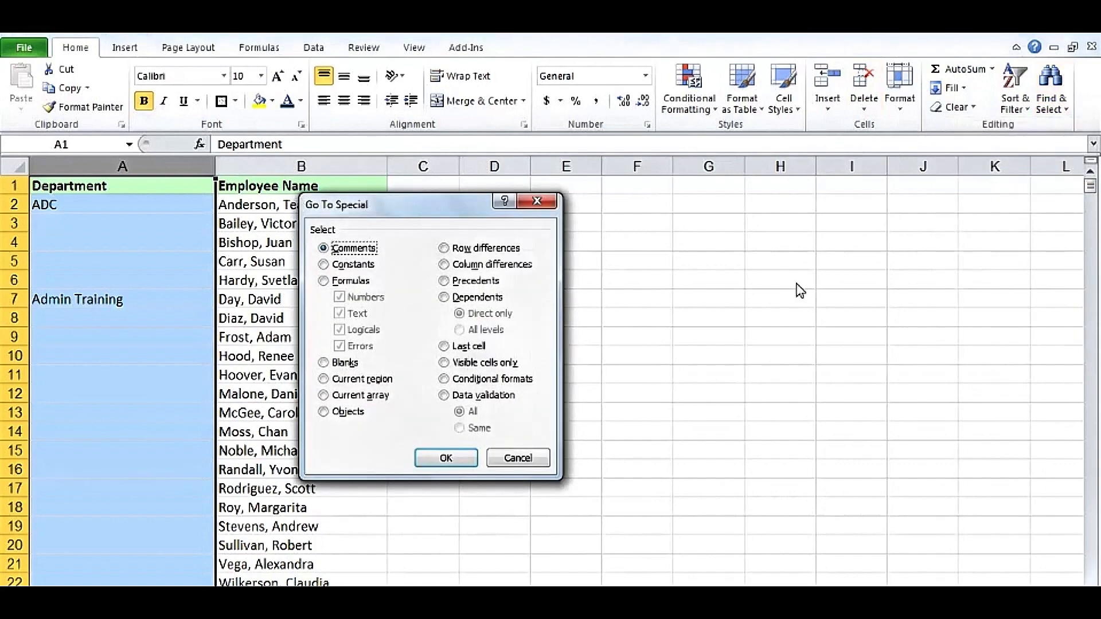
click(345, 363)
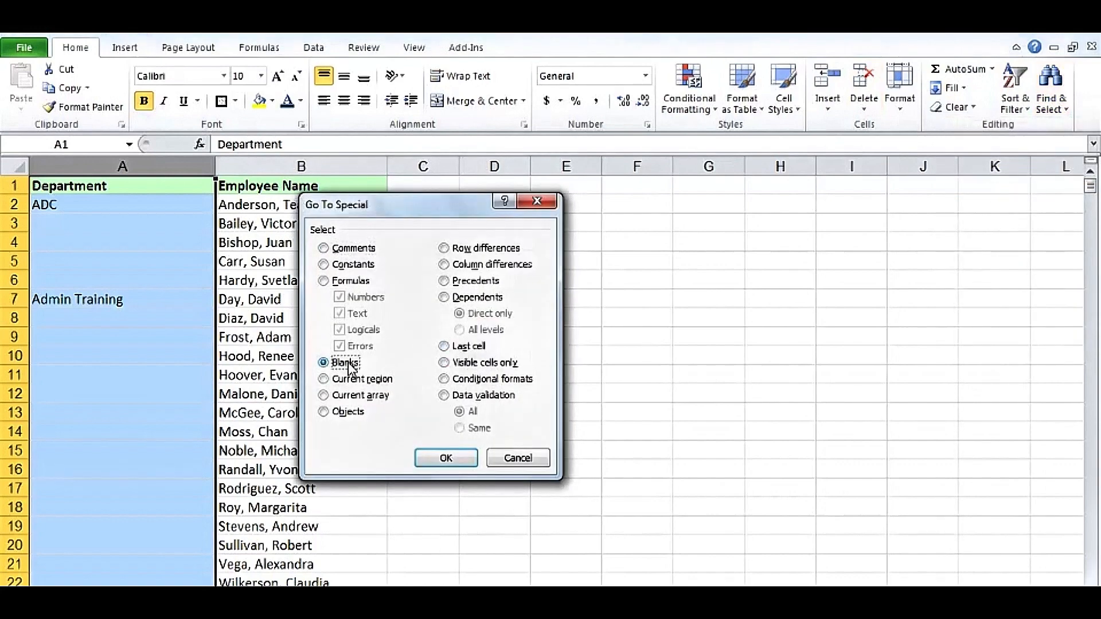
click(431, 458)
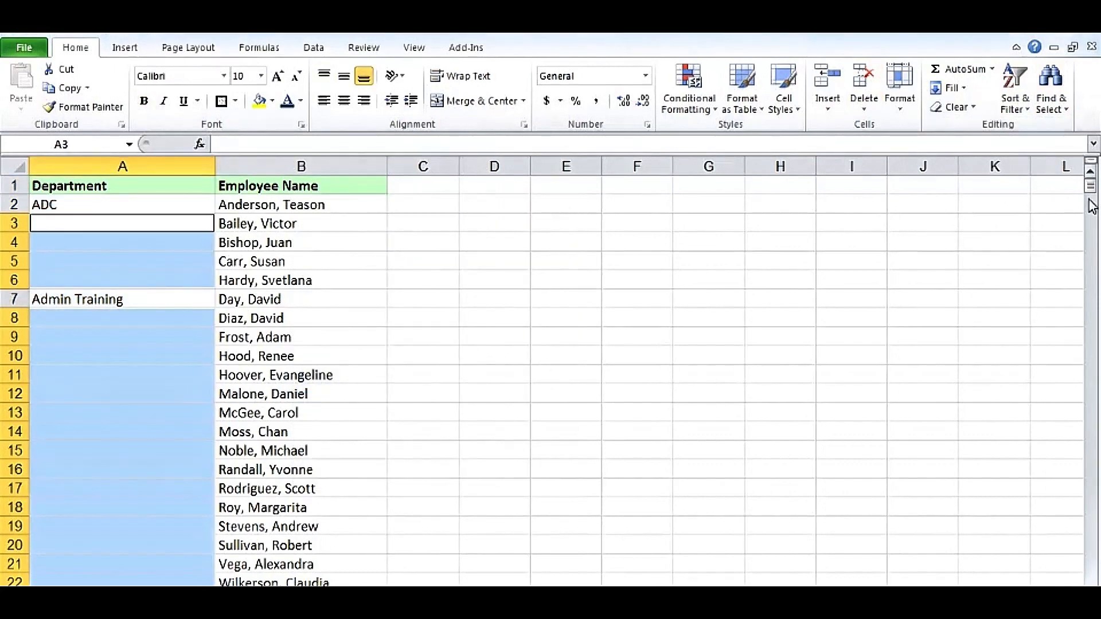
Fill all selected blank Department cells at once with a formula referencing the cell directly above, starting with =A2 in A3
drag(1089, 187, 1095, 583)
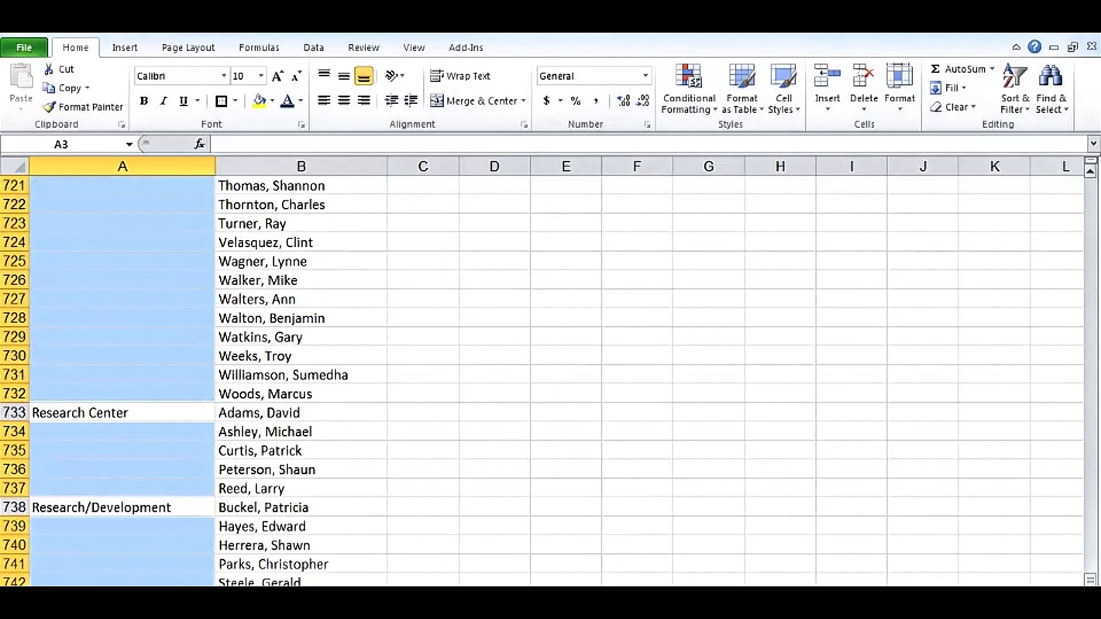
scroll(542, 381, down, 2)
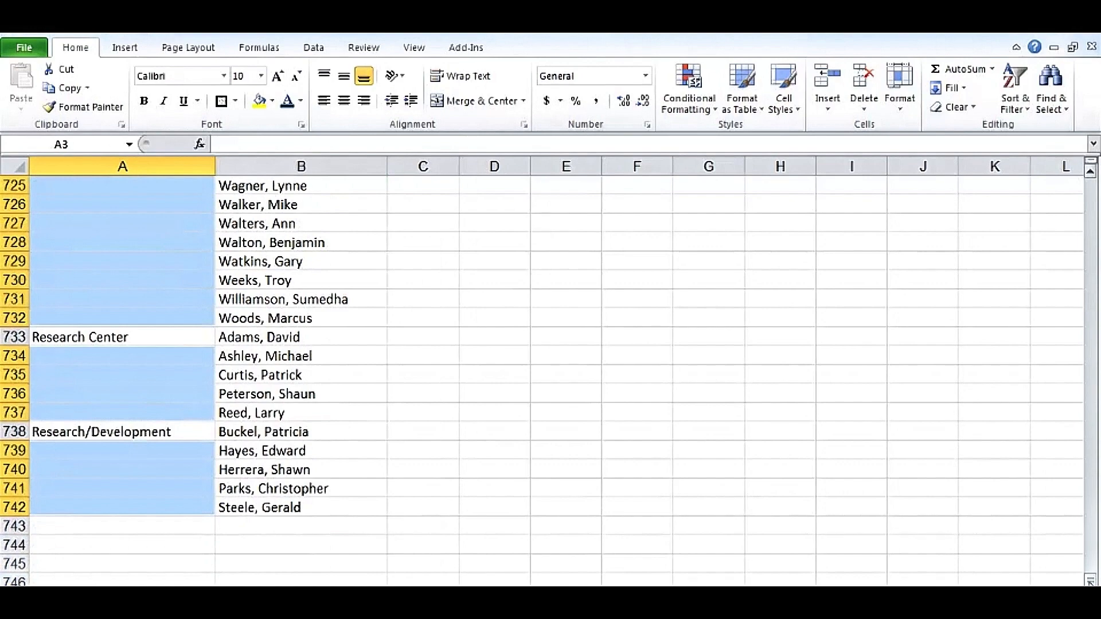
drag(1093, 579, 1093, 189)
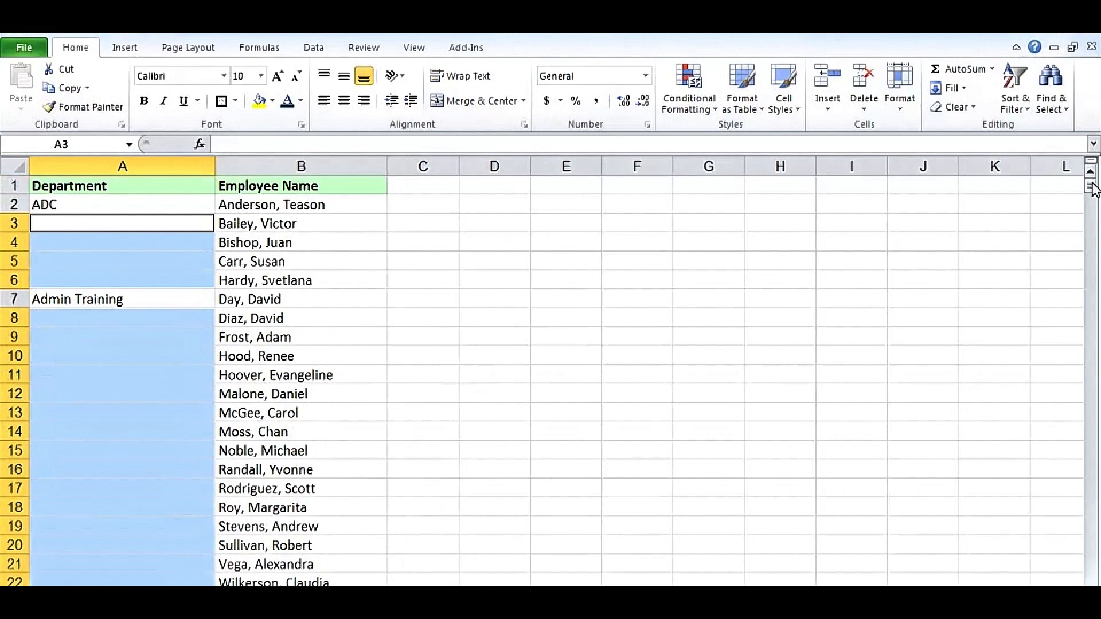
text(=)
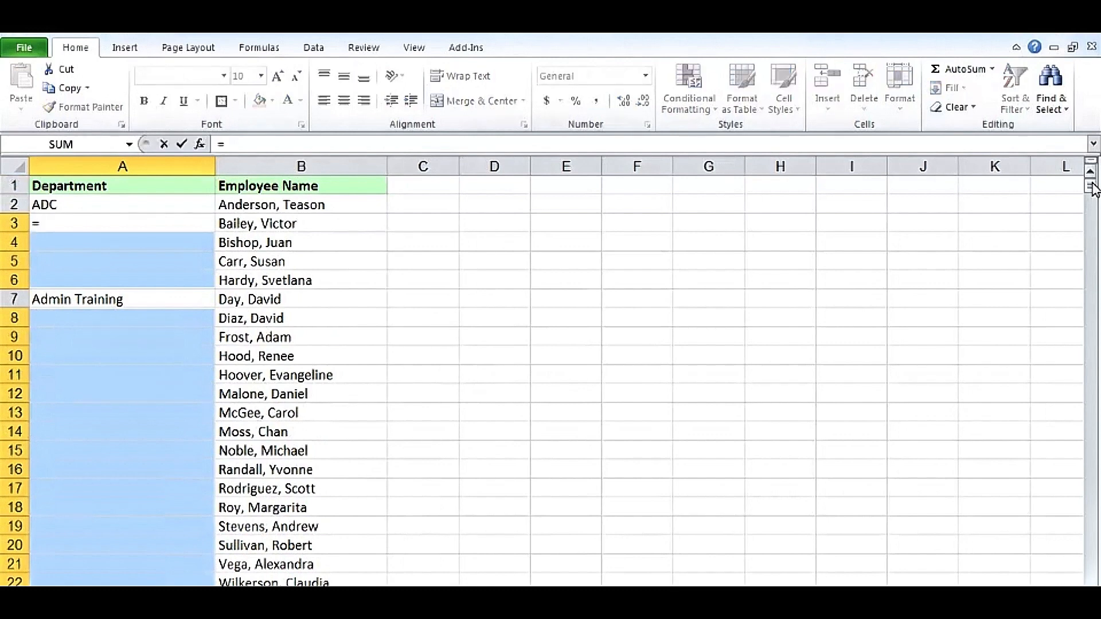
key(Up)
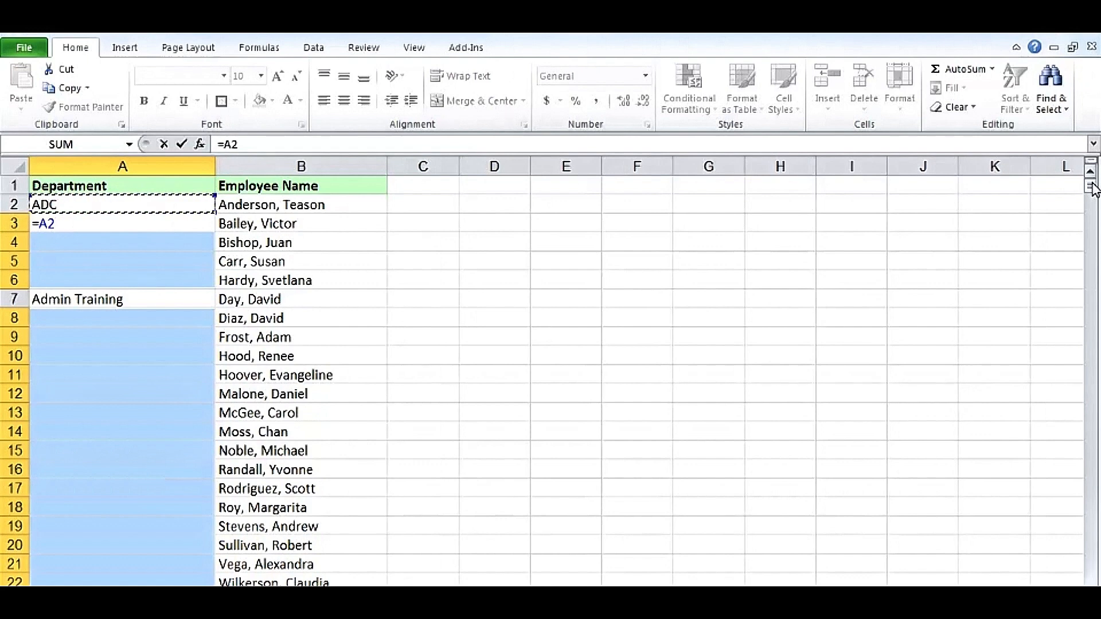
key(ctrl+Return)
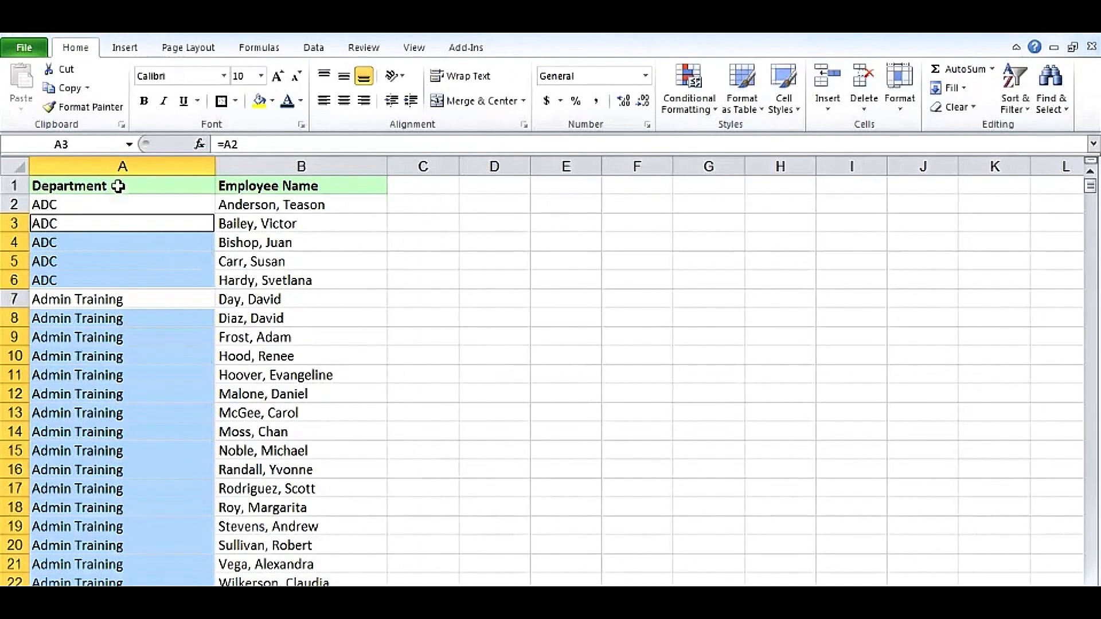
Convert the formulas in the whole Department column to static text by copying the column onto itself as values only
click(122, 165)
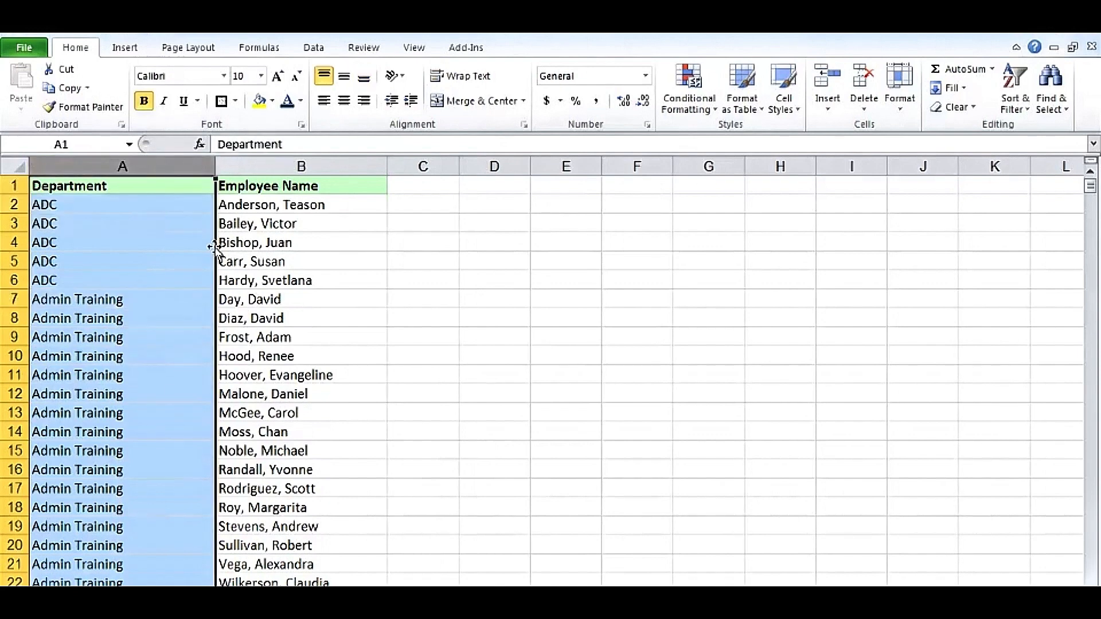
drag(217, 251, 165, 250)
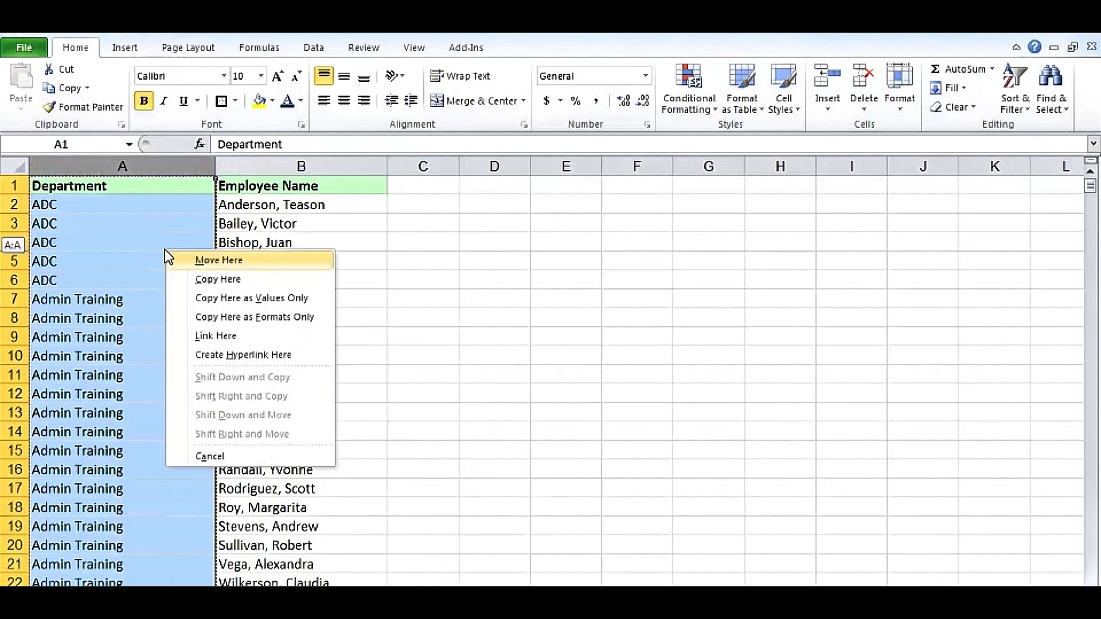
click(227, 300)
click(284, 309)
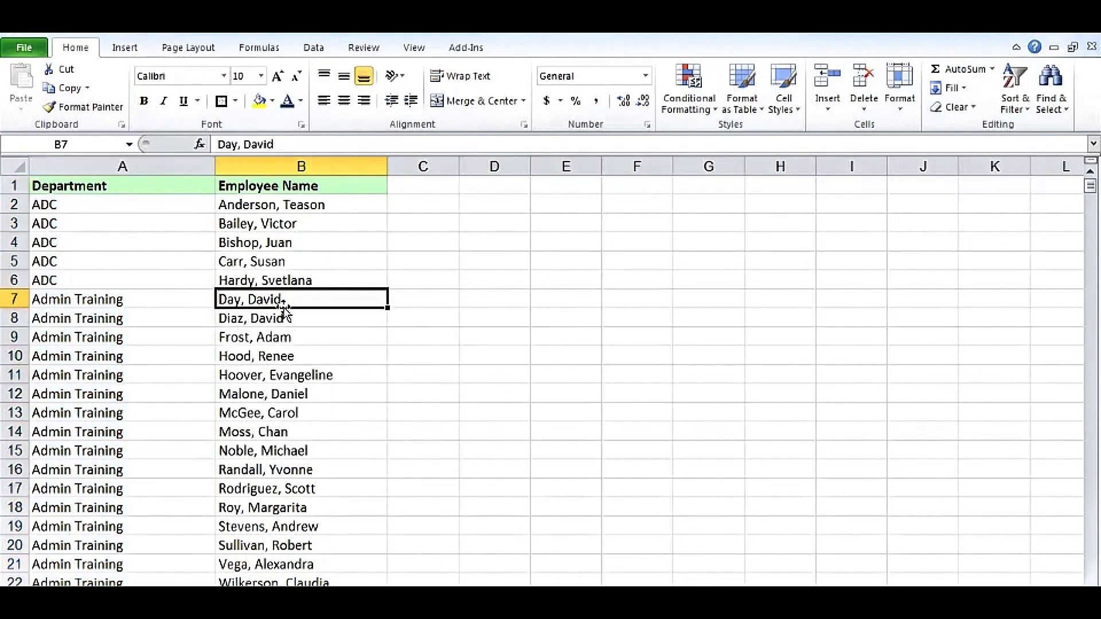
Check the contents of several Department cells, such as A3, A5 and A7, for plain values instead of formulas
click(162, 224)
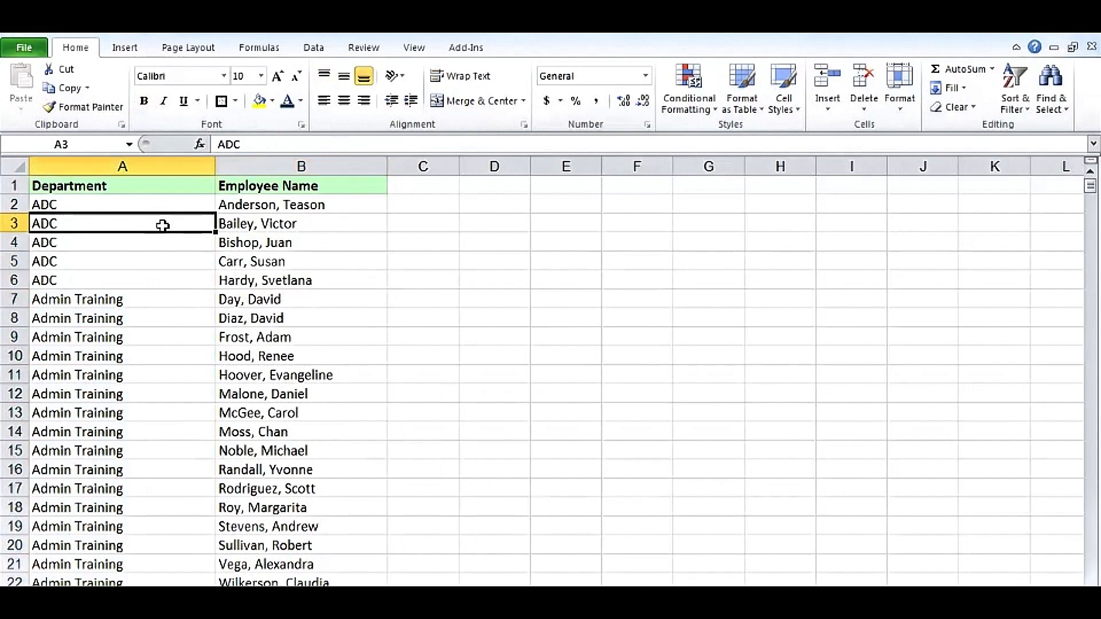
click(167, 262)
click(172, 297)
click(314, 312)
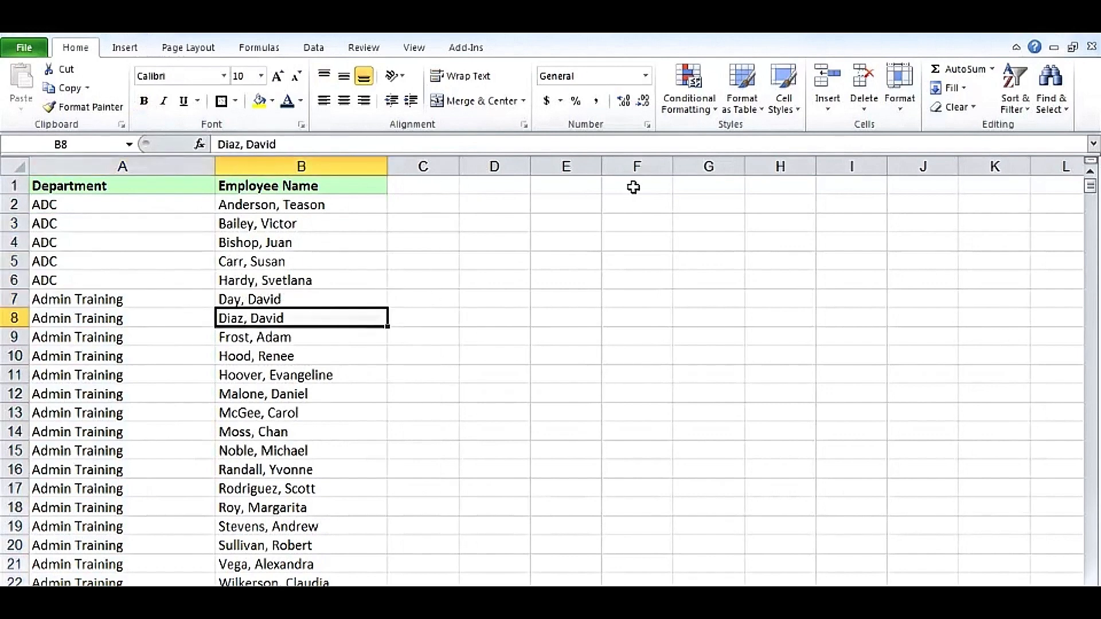
click(348, 354)
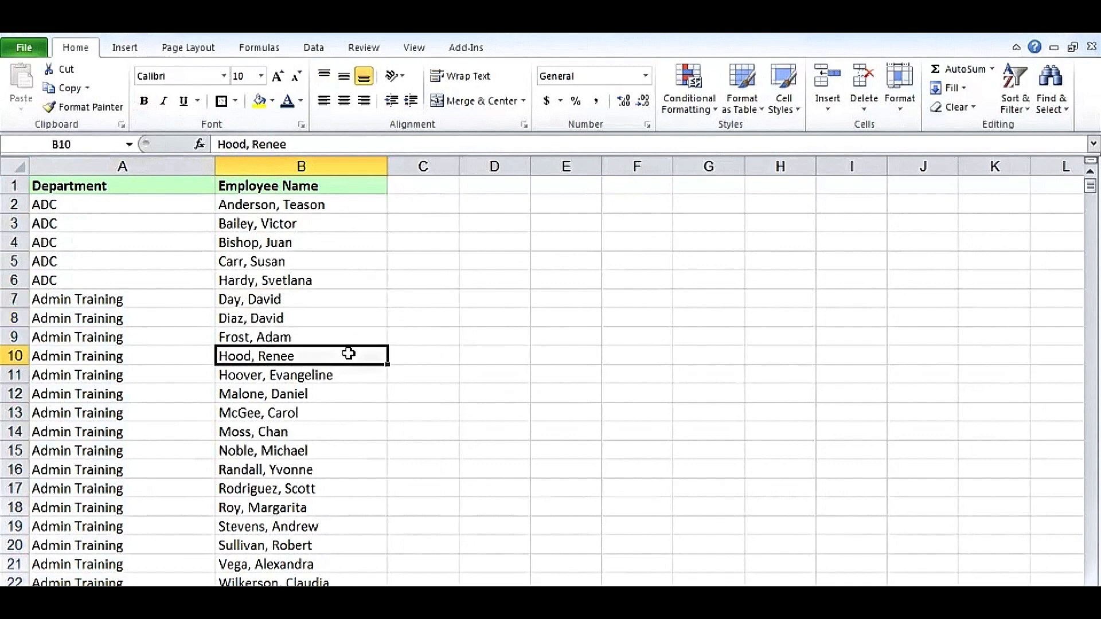
click(347, 315)
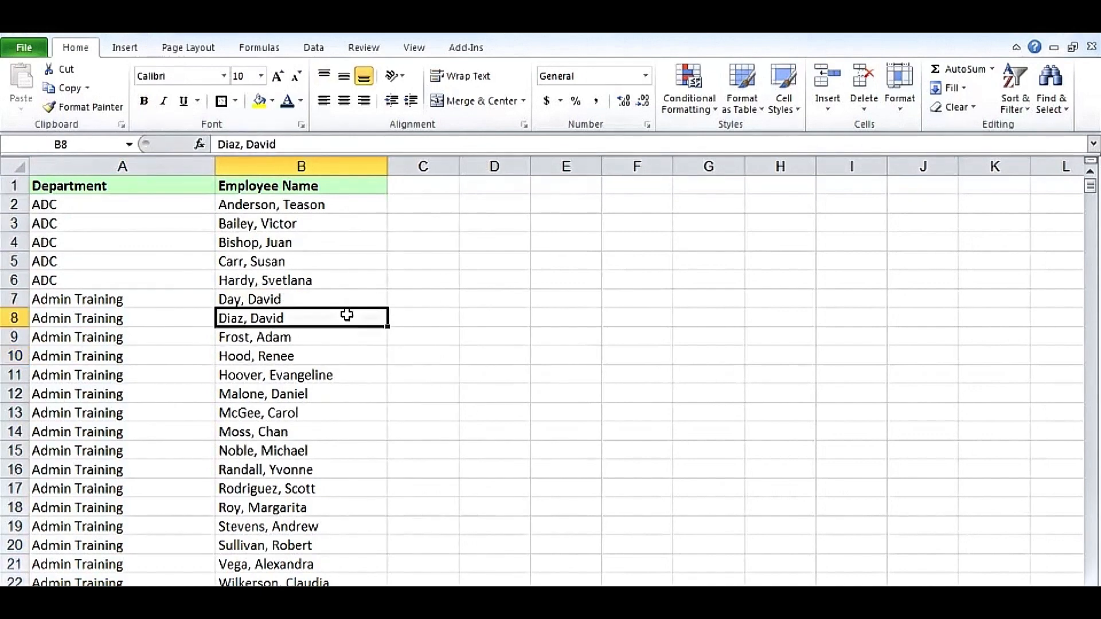
Look over the repeated department names in A3:A6 below the first entry of the group
click(432, 302)
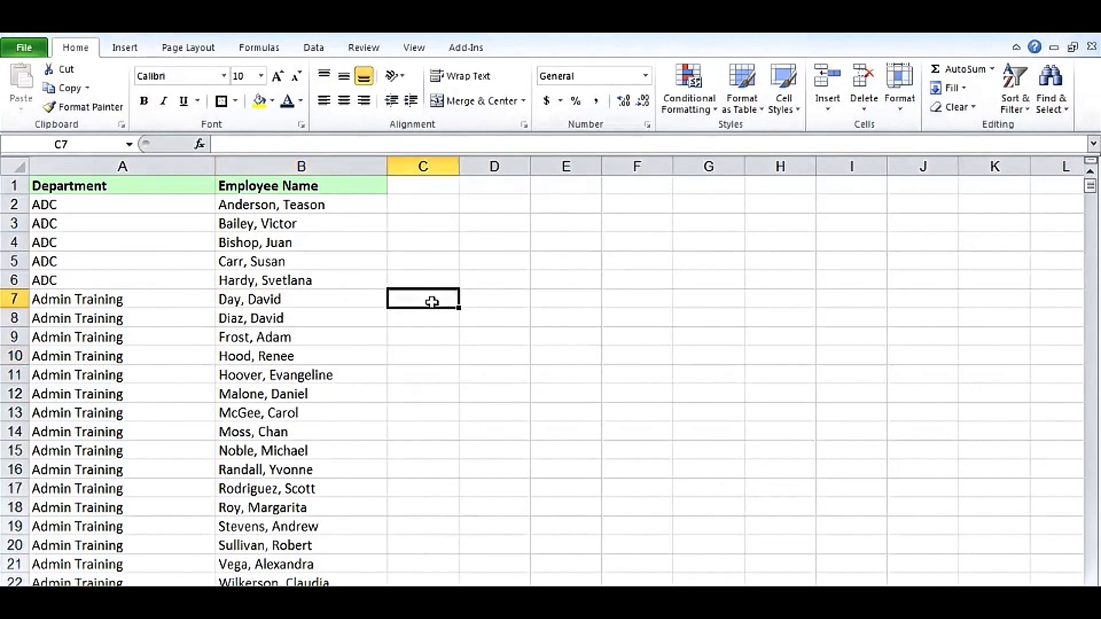
click(502, 301)
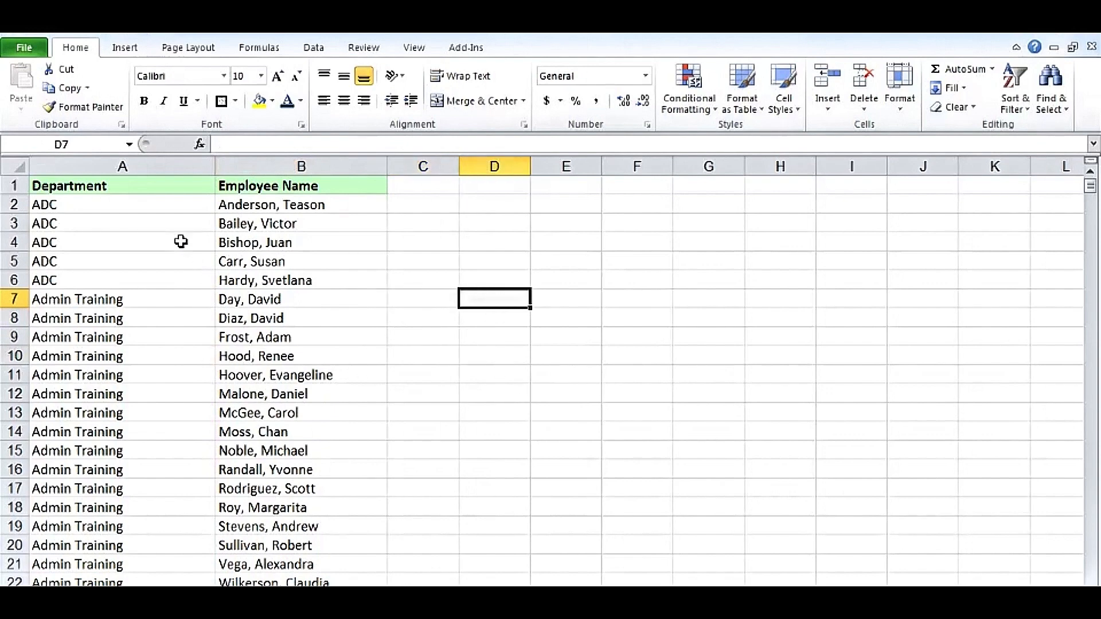
drag(150, 225, 150, 277)
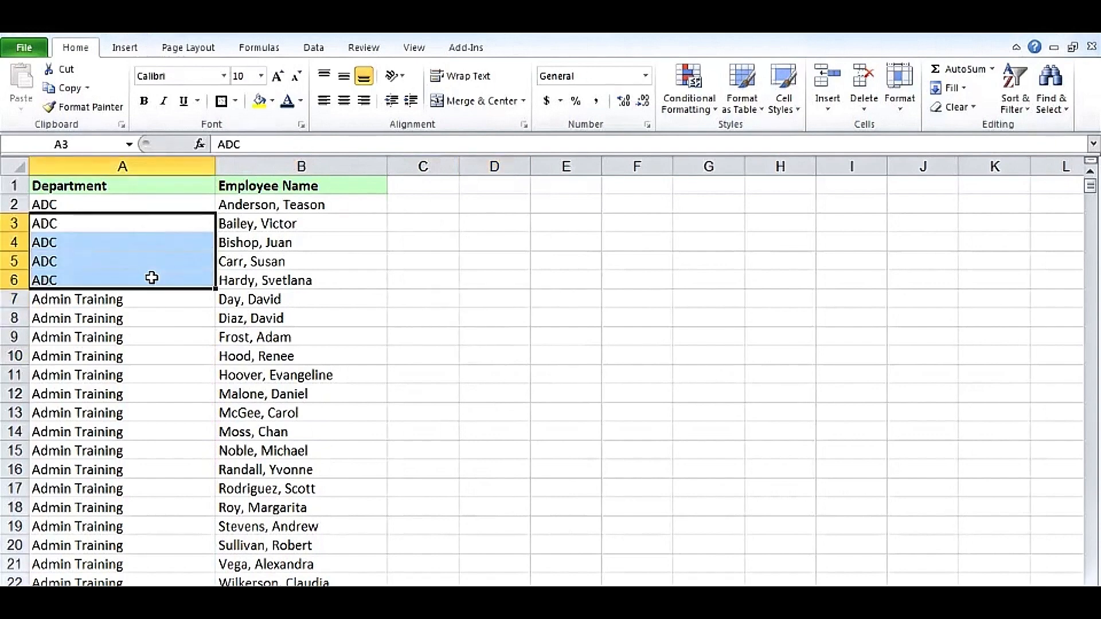
click(335, 319)
click(141, 225)
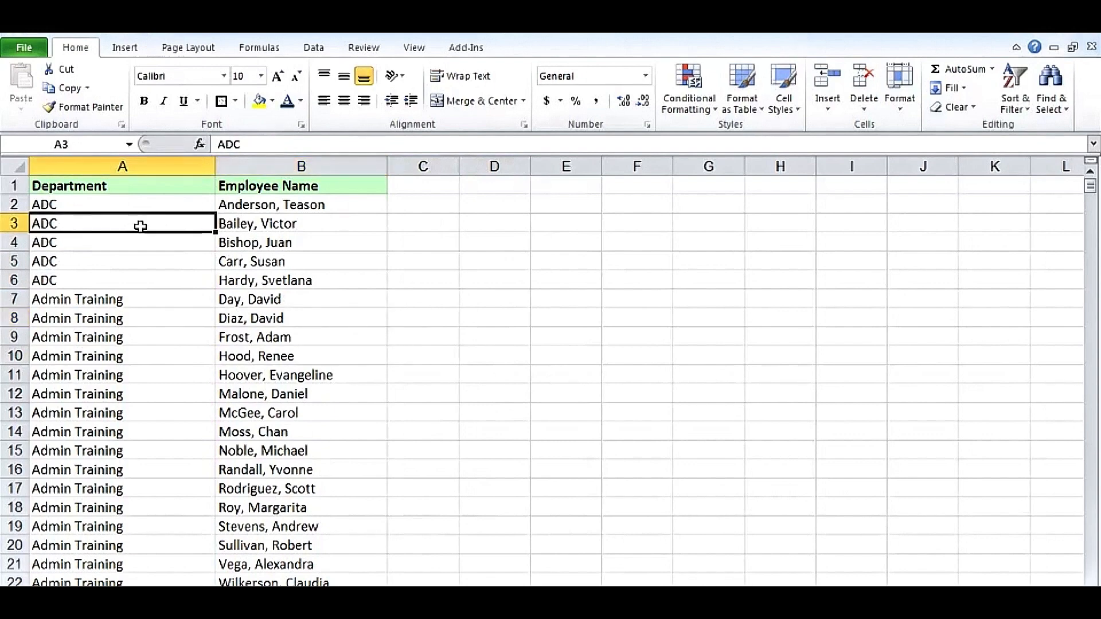
drag(141, 226, 140, 275)
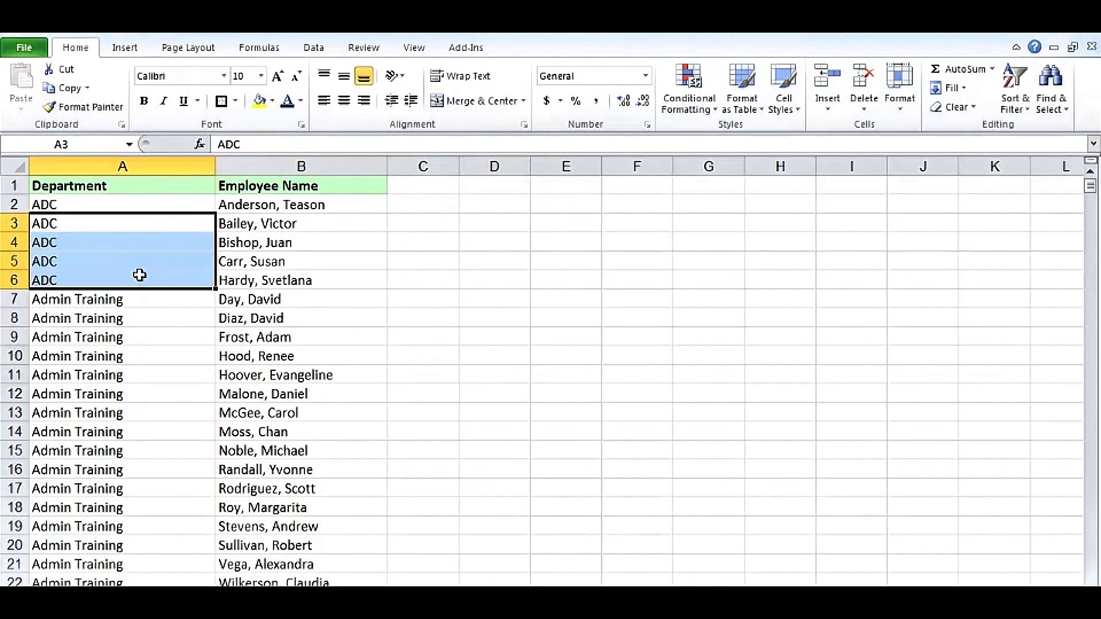
click(149, 317)
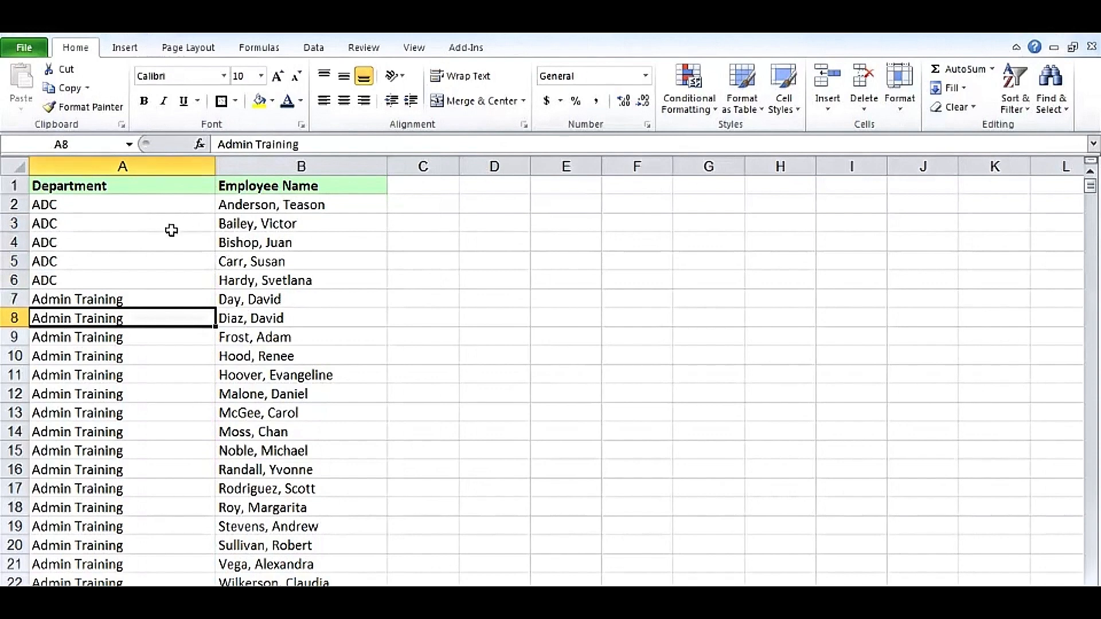
click(153, 224)
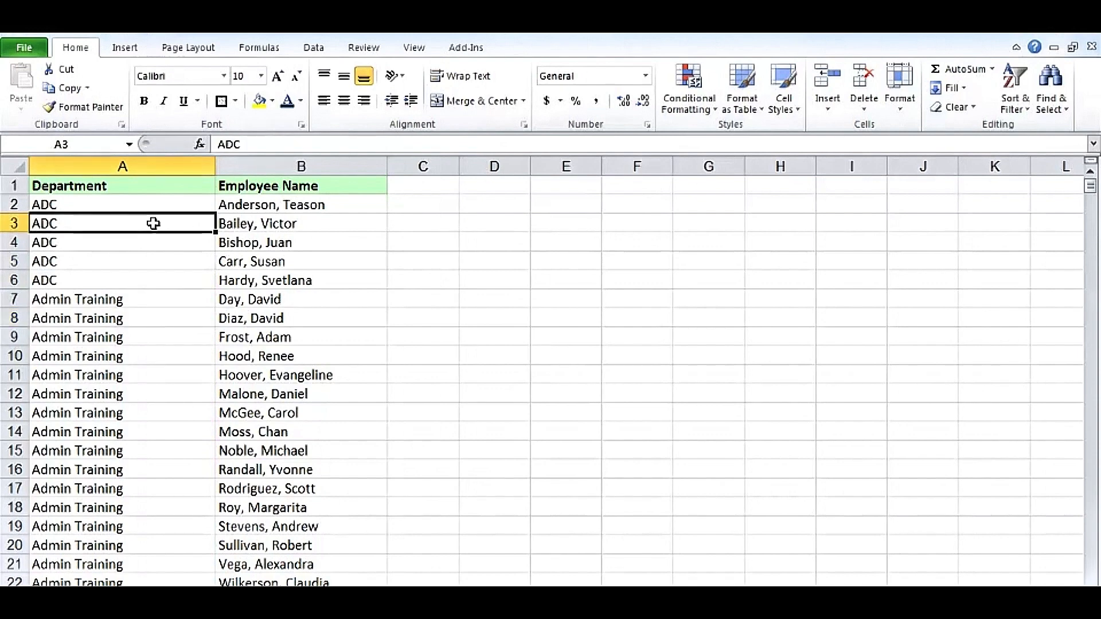
drag(153, 224, 152, 276)
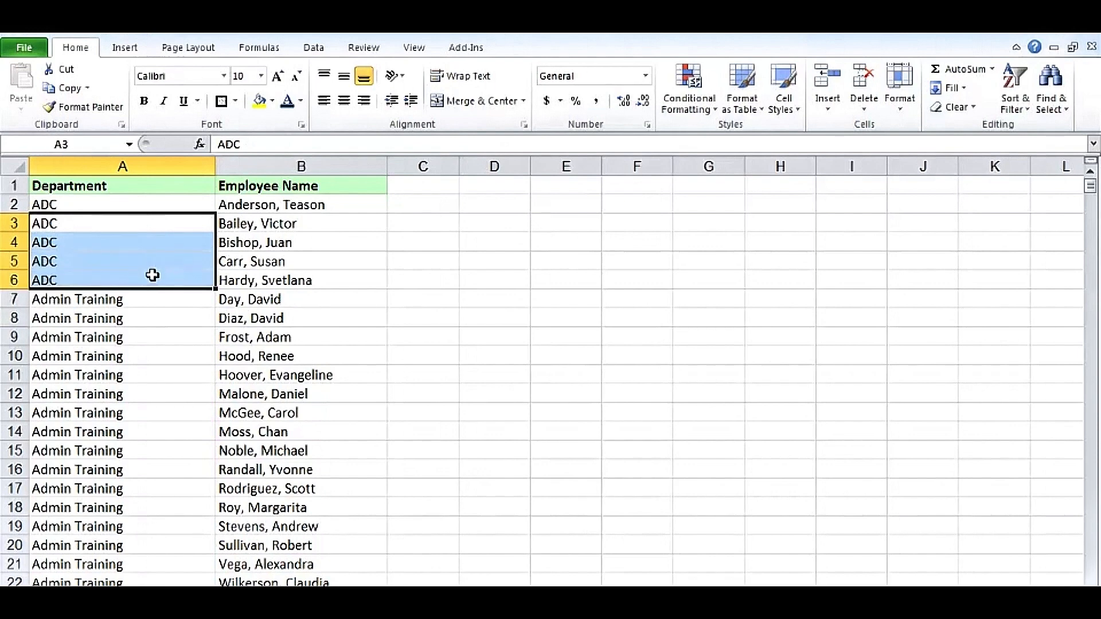
click(288, 296)
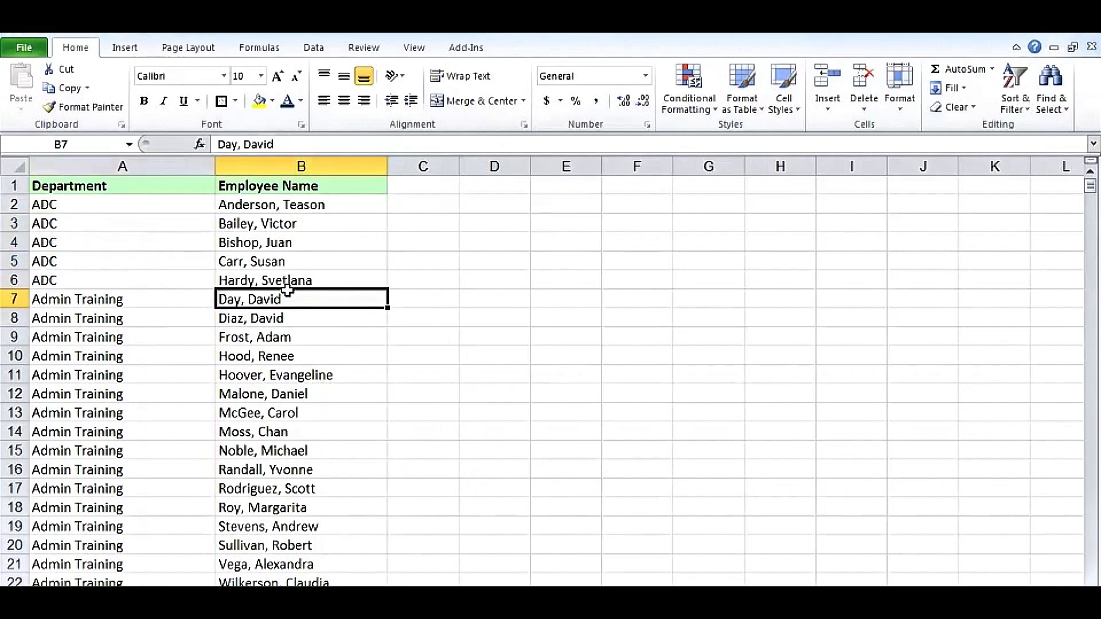
Start a new conditional formatting rule for the whole Department column that uses a formula to determine which cells to format
click(142, 166)
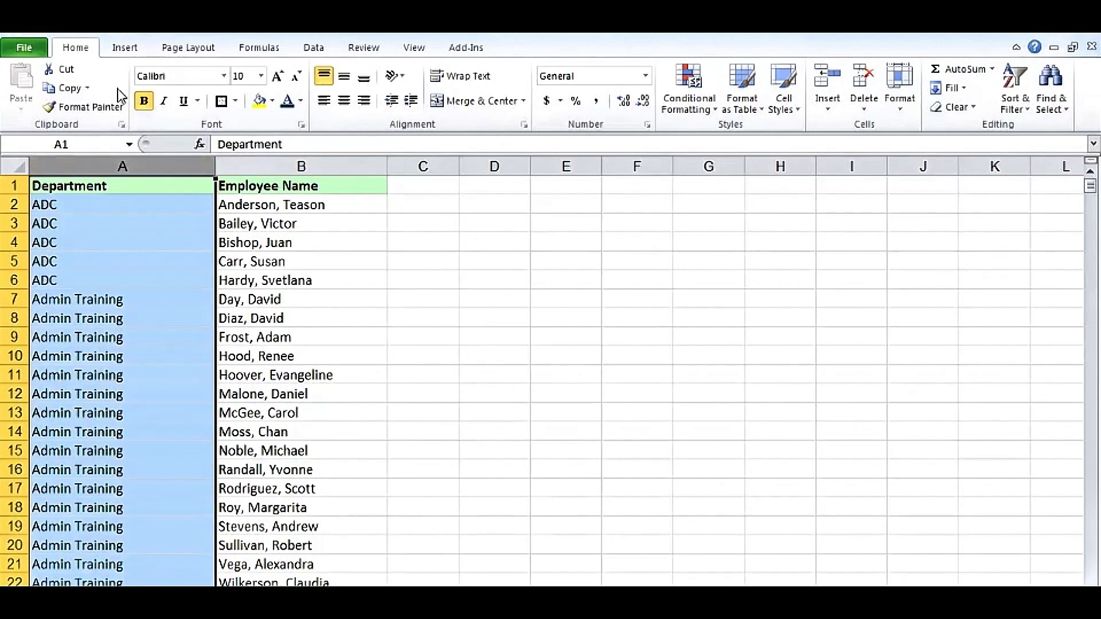
click(694, 91)
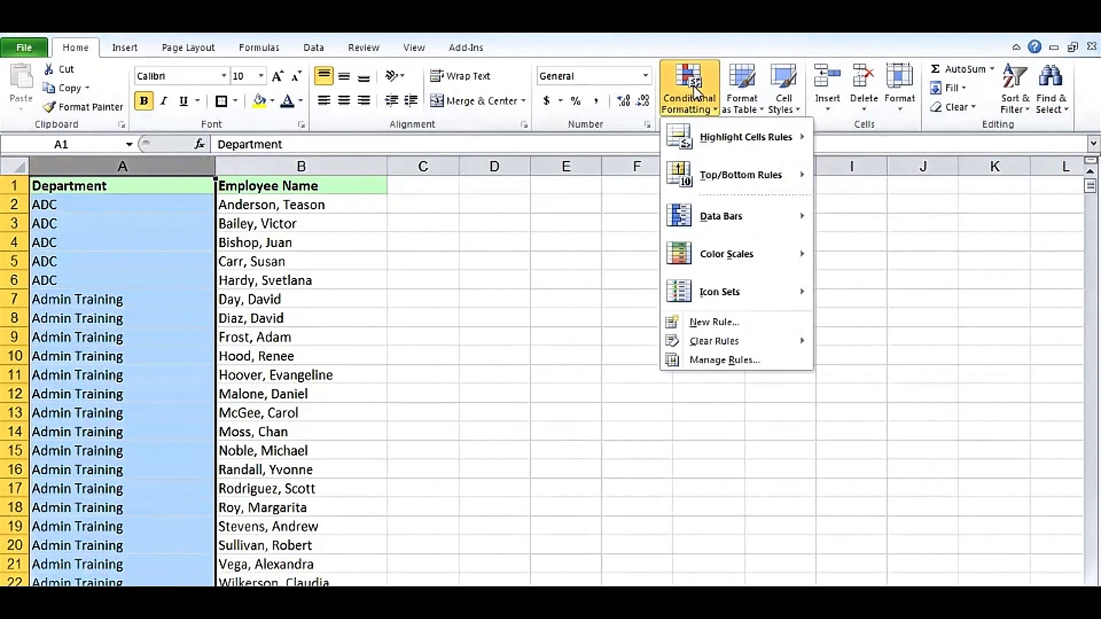
mouse_move(707, 137)
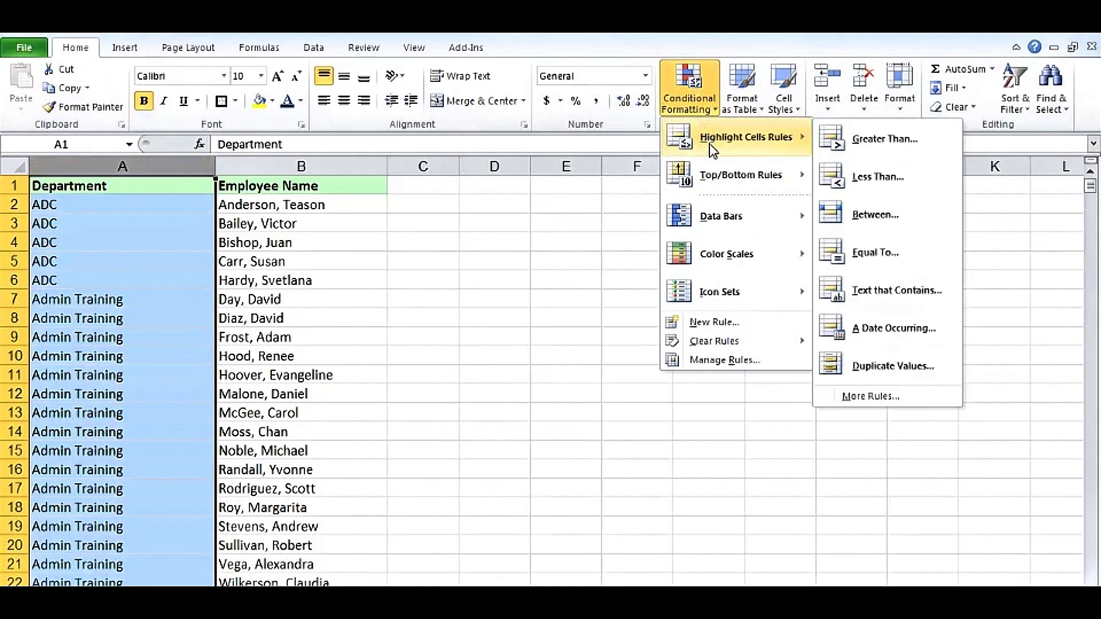
mouse_move(722, 252)
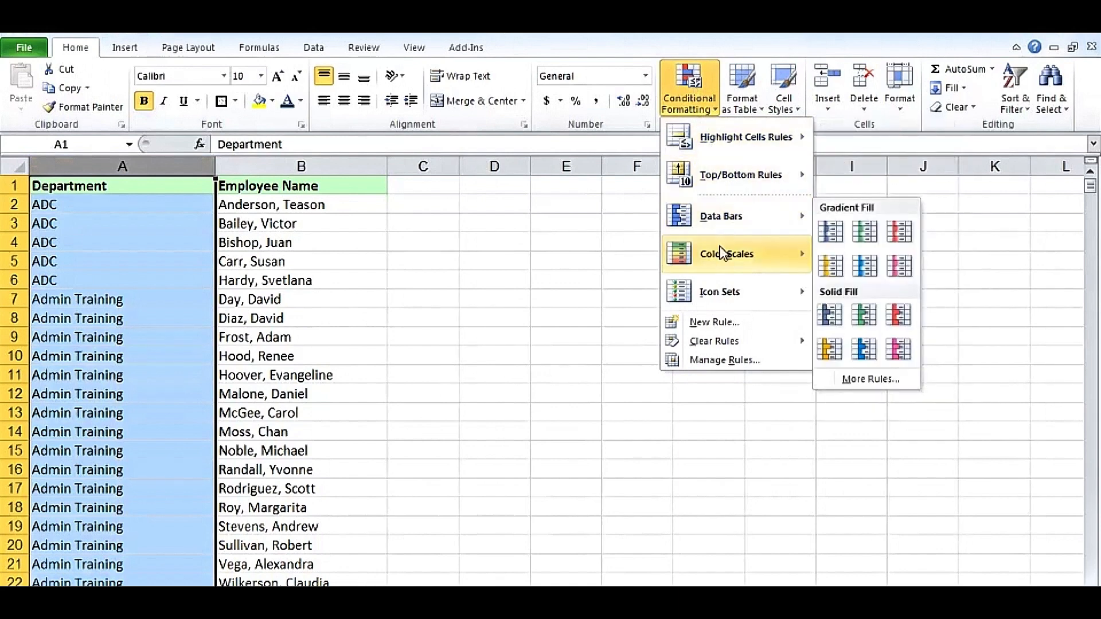
click(713, 322)
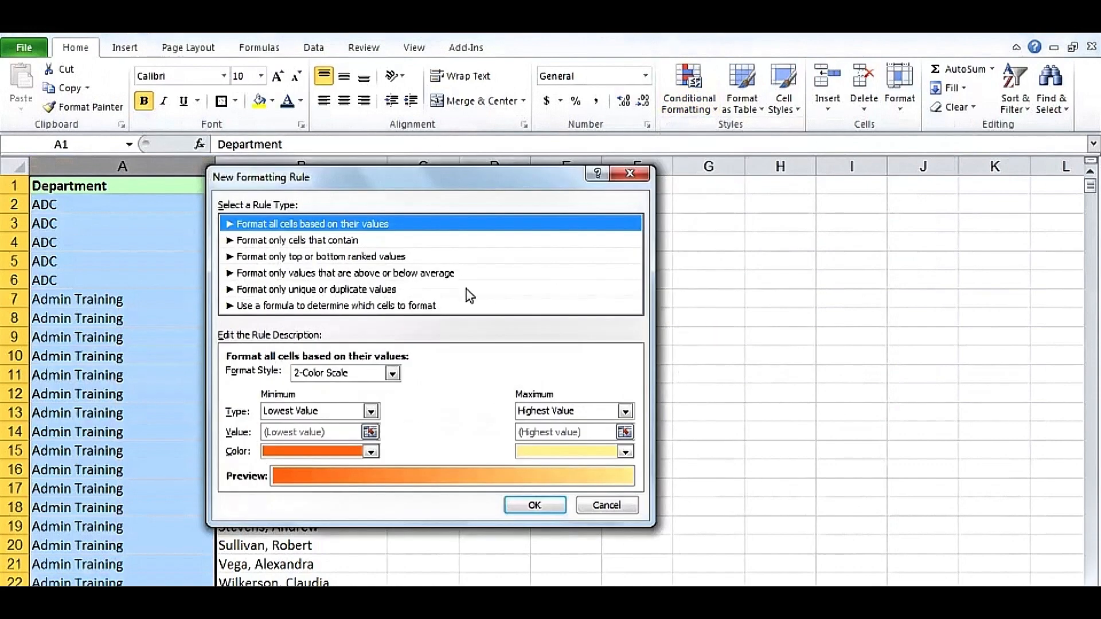
click(282, 307)
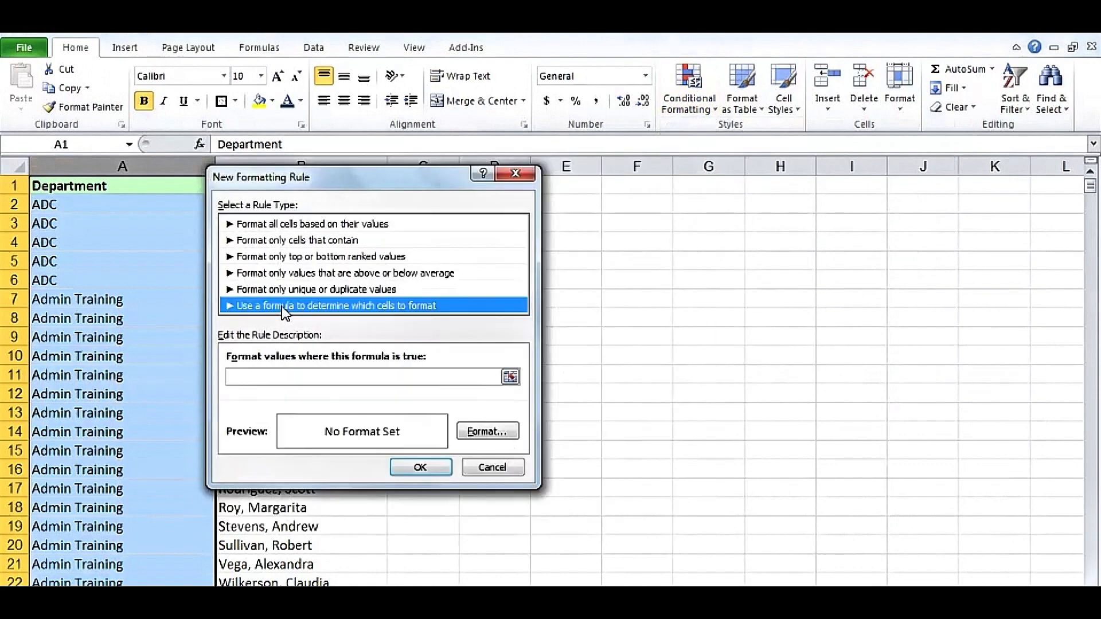
Set the formatting rule's formula to =a1=a1048576 so each cell is compared with the one above it
click(278, 377)
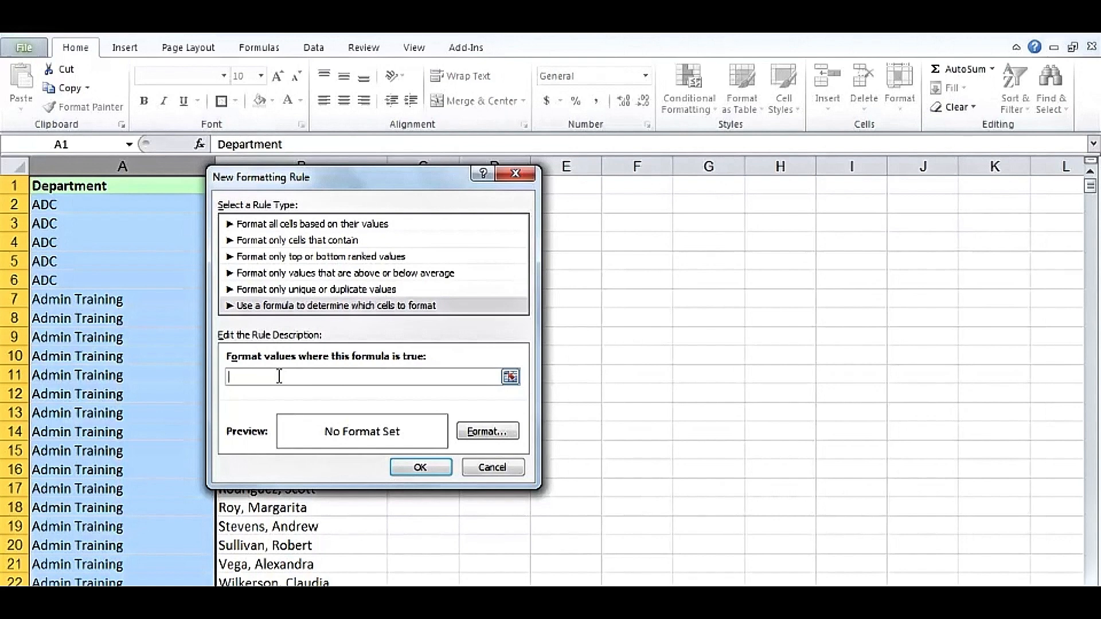
text(=a1=a1048576)
mouse_move(296, 379)
mouse_down()
mouse_move(228, 376)
mouse_move(297, 376)
mouse_up()
Give the rule a white font color, apply it to the Department column and check the hidden repeated names
click(482, 434)
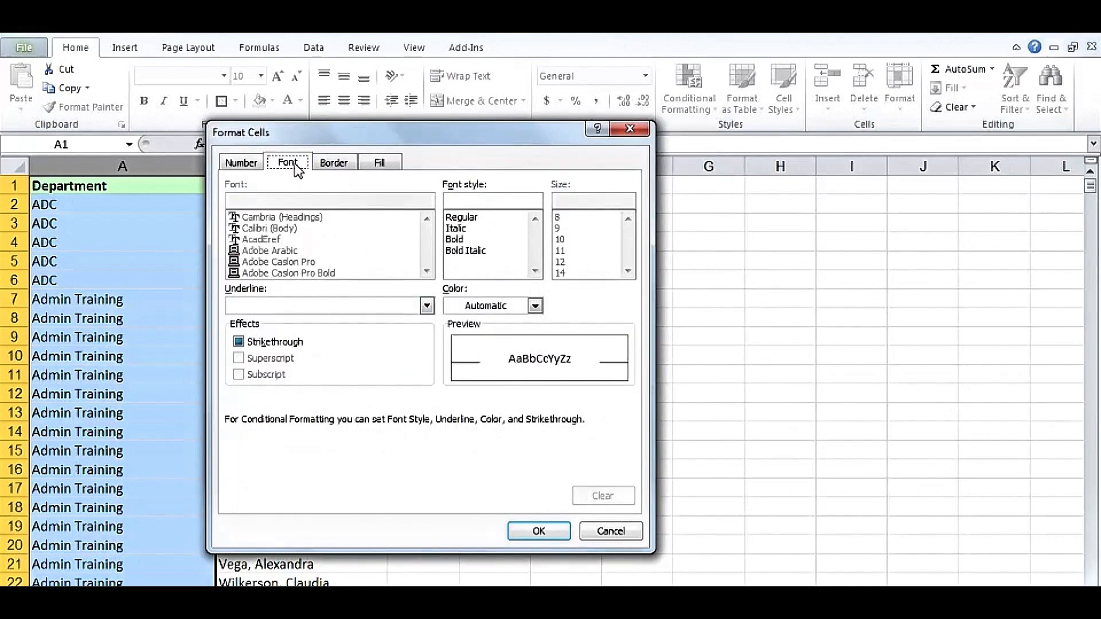
click(535, 306)
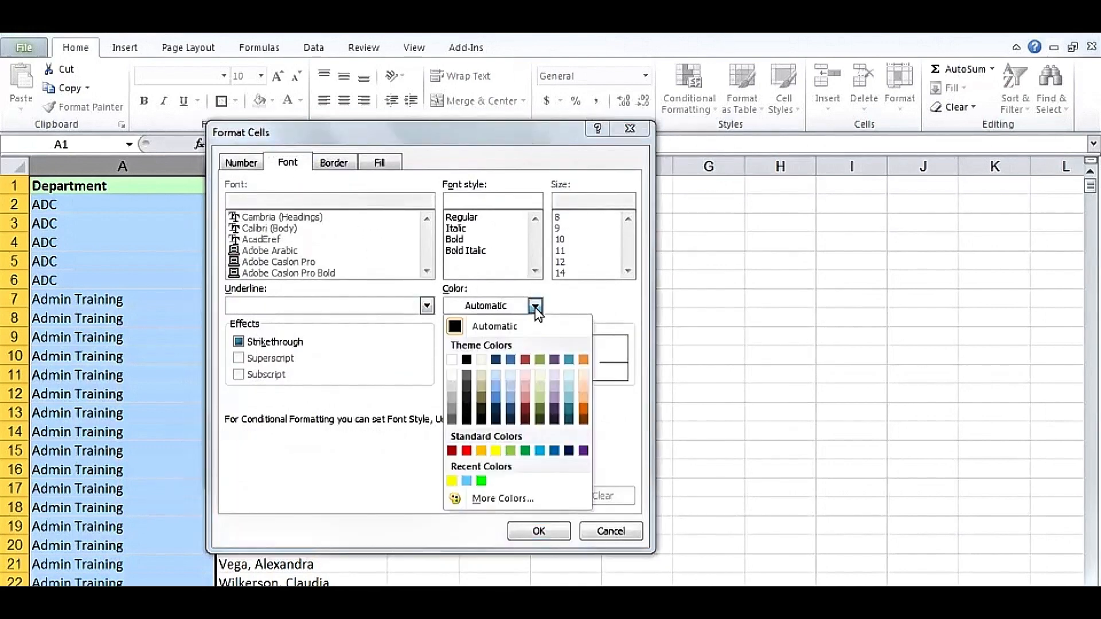
click(451, 360)
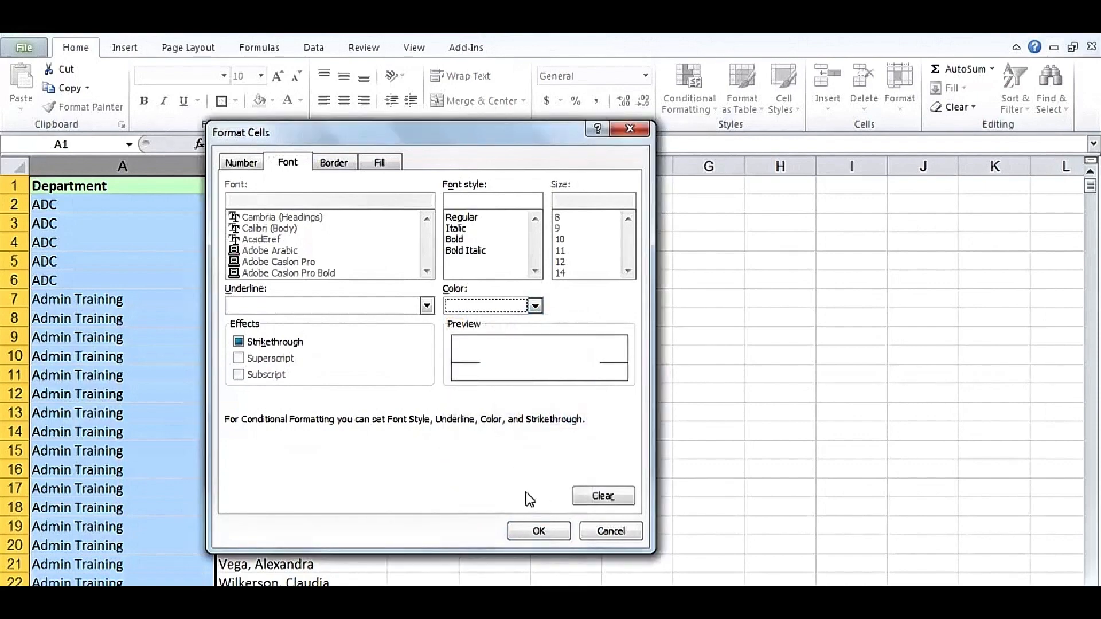
click(539, 532)
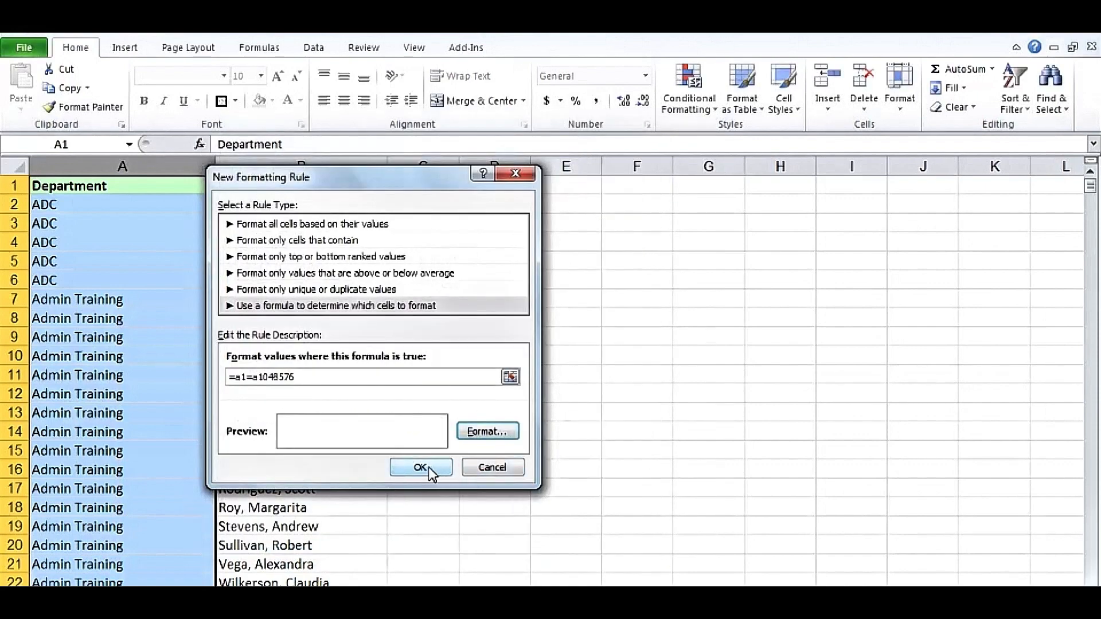
click(428, 467)
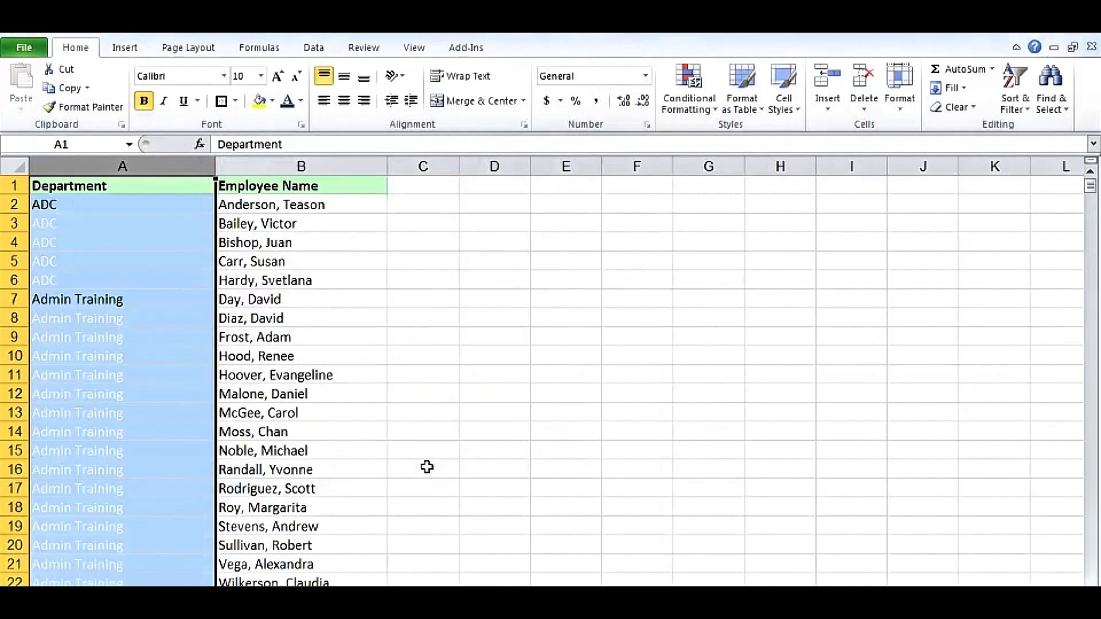
click(548, 304)
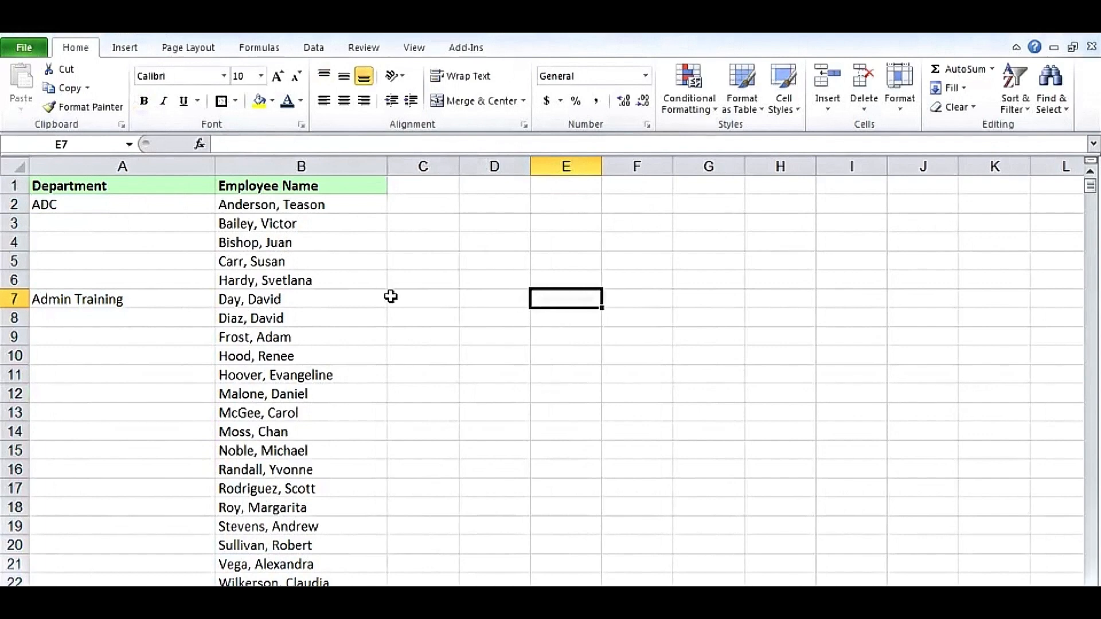
click(153, 162)
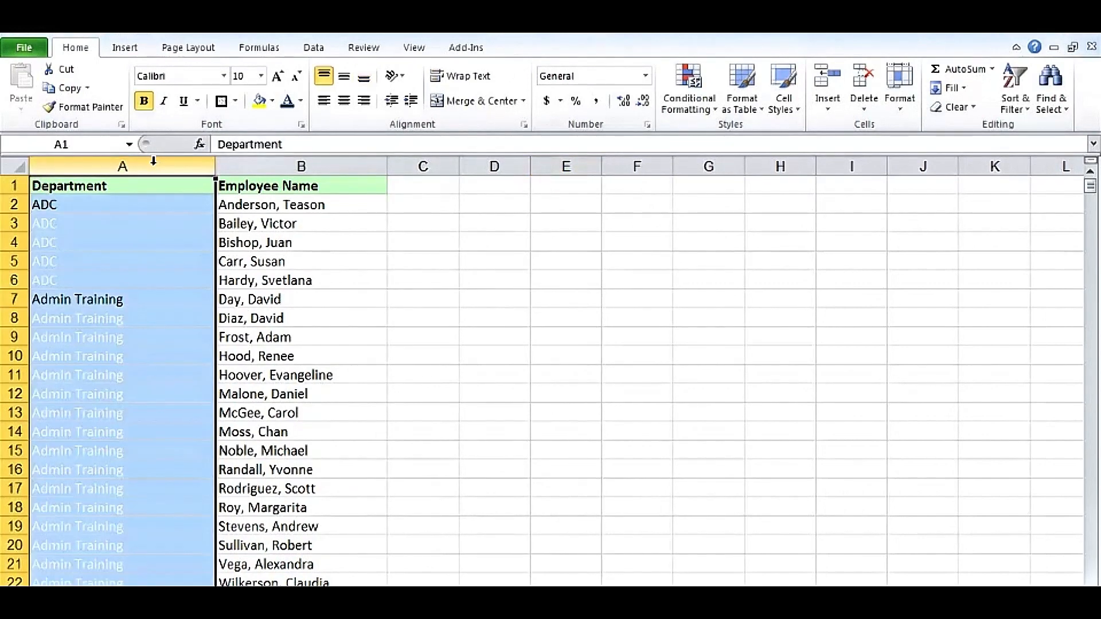
click(410, 205)
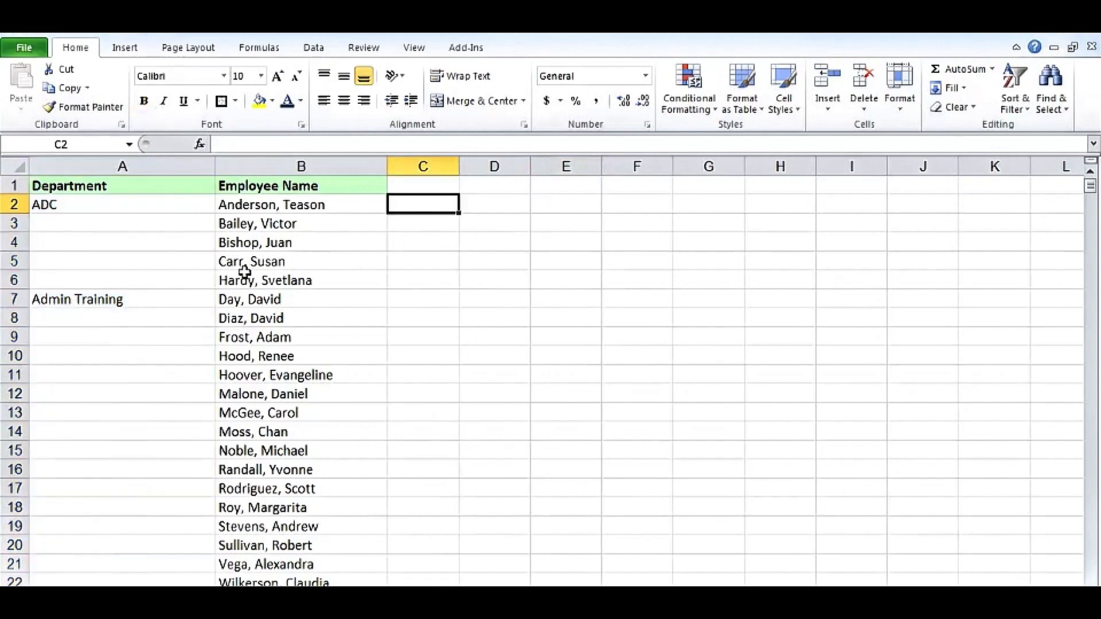
Try to restore the Department column's text by setting its font color to Automatic
click(152, 164)
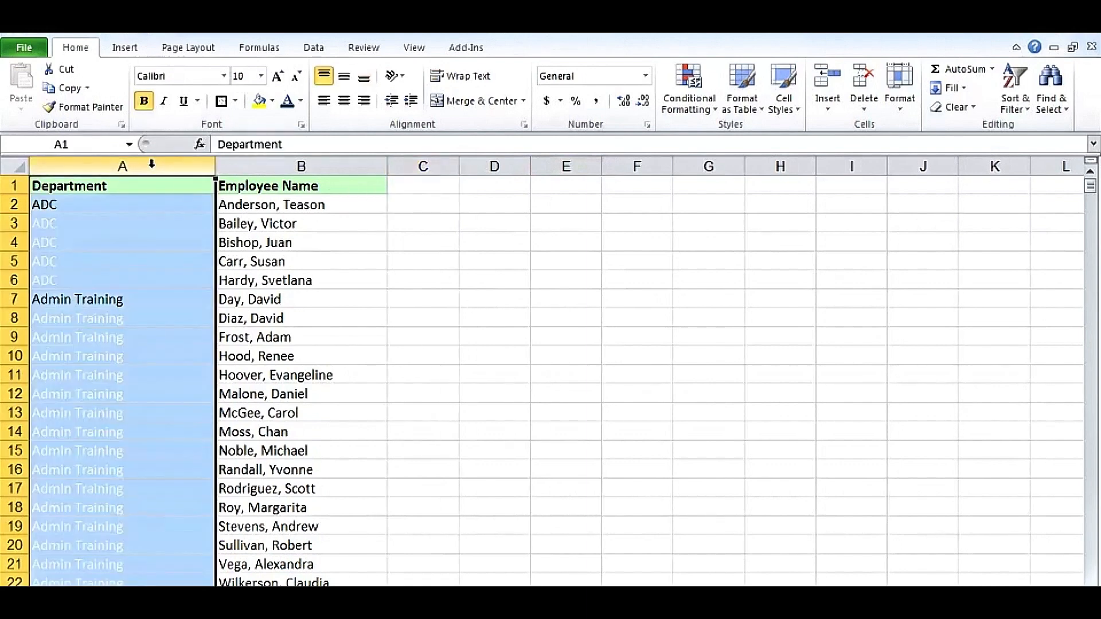
click(288, 102)
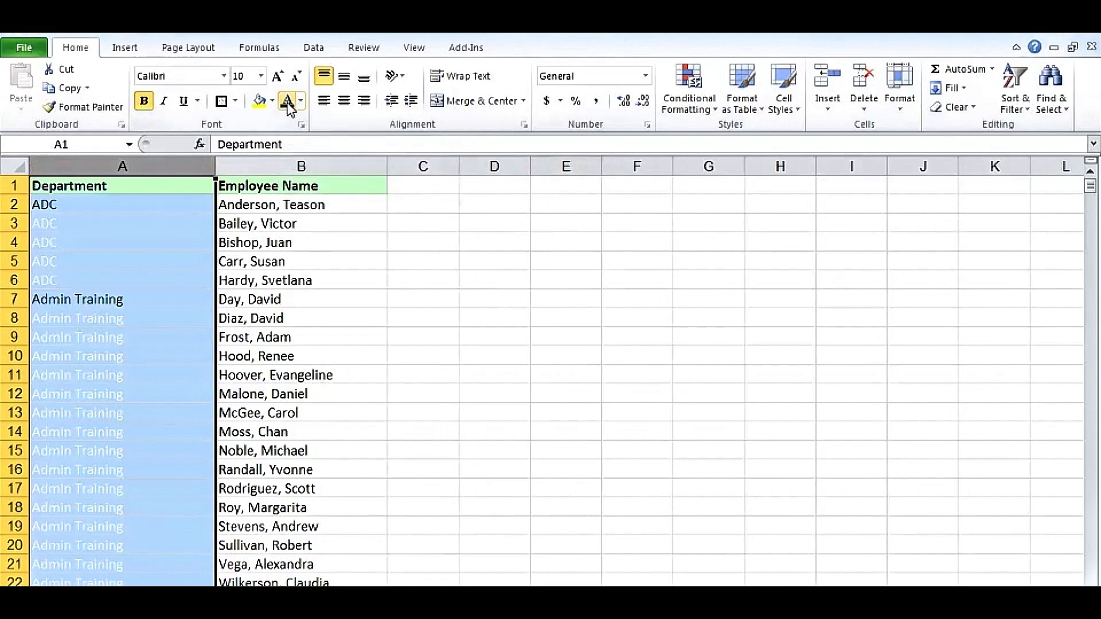
click(301, 101)
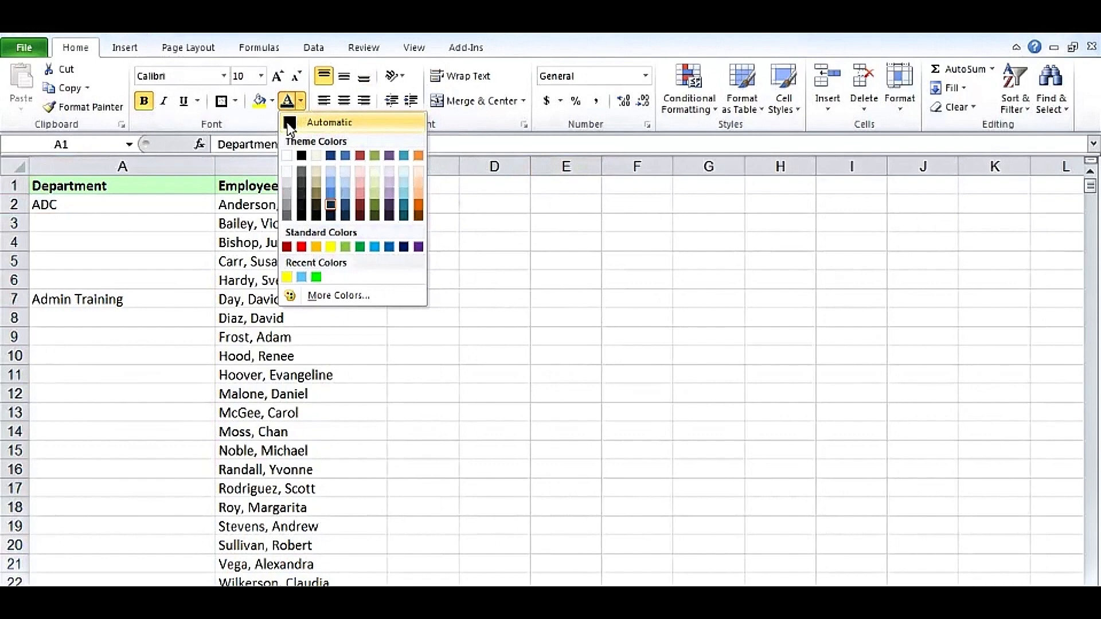
click(290, 124)
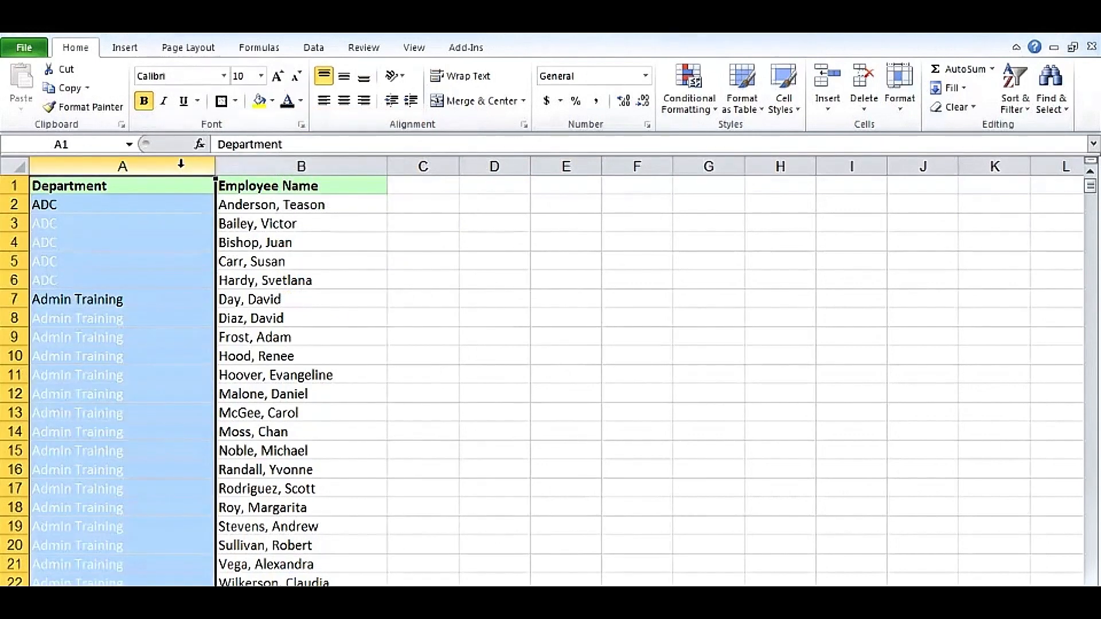
Clear the conditional formatting rules from the selected Department column
click(683, 82)
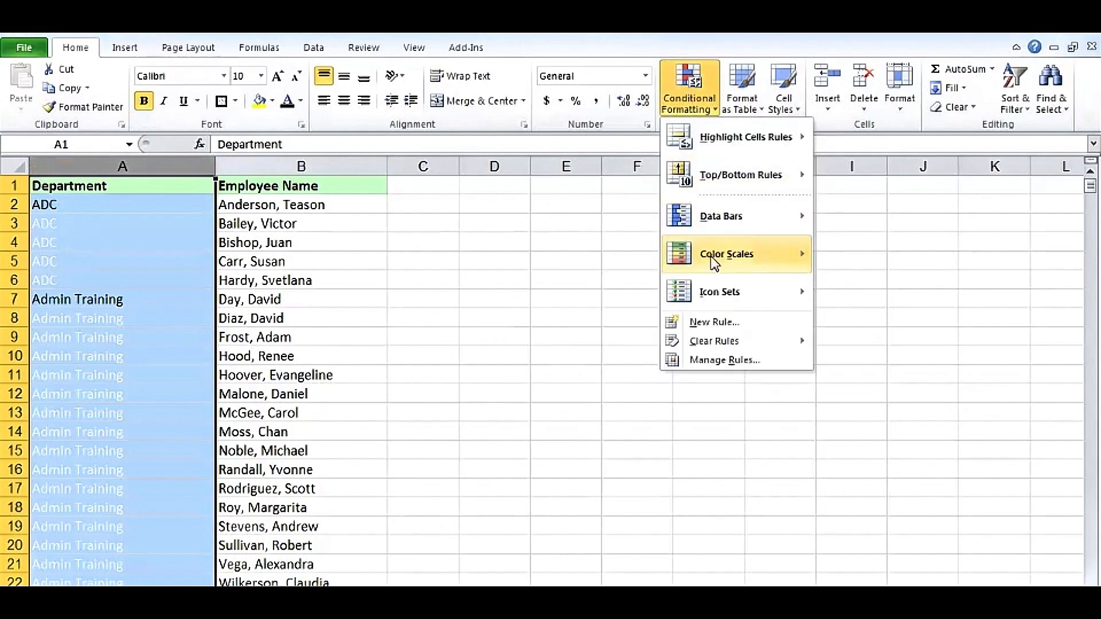
mouse_move(714, 342)
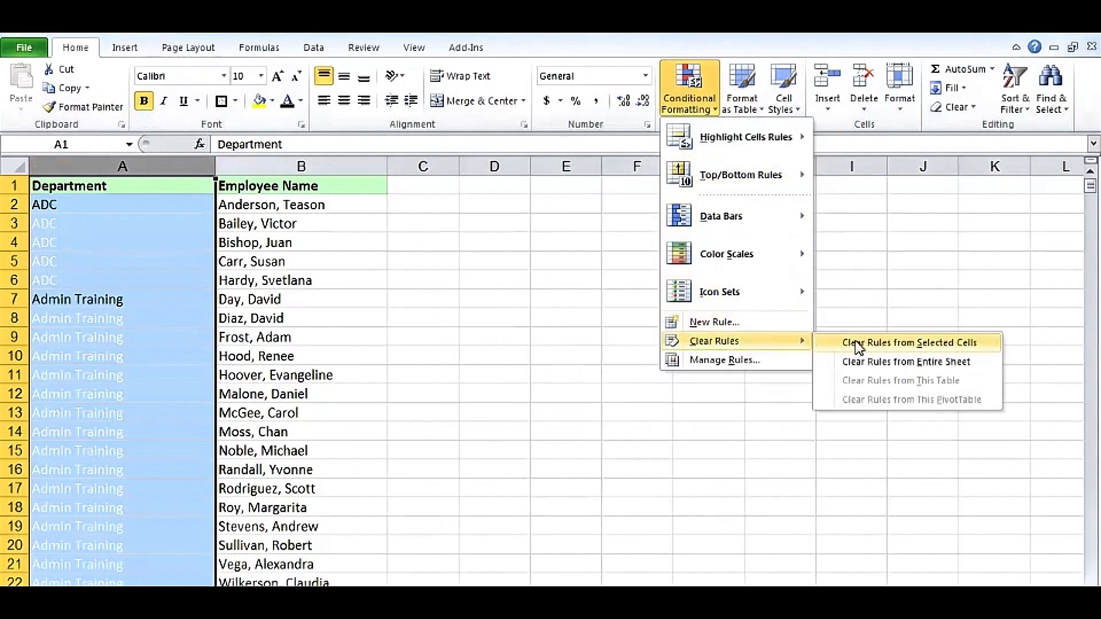
click(873, 350)
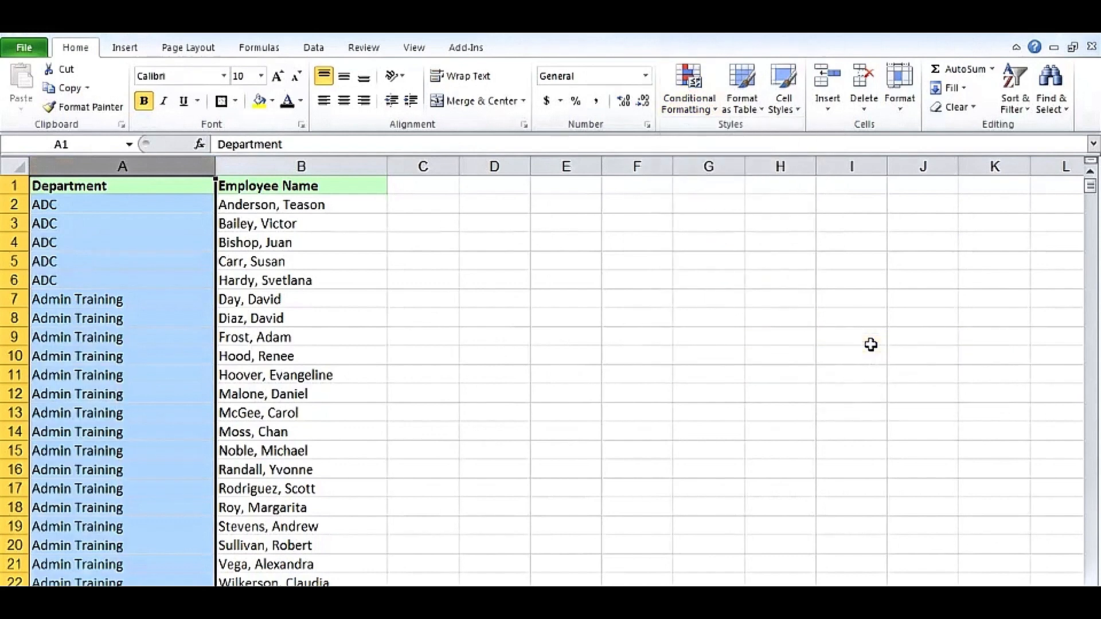